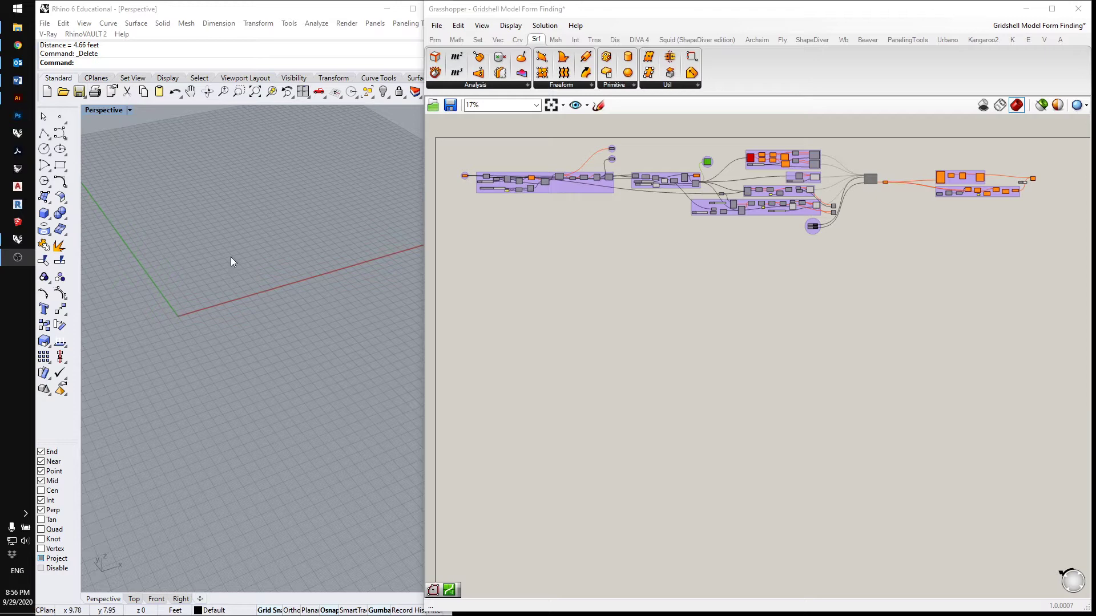
# Step: Draw a 30 x 30 foot rectangle with its first corner at the origin
pyautogui.click(60, 165)
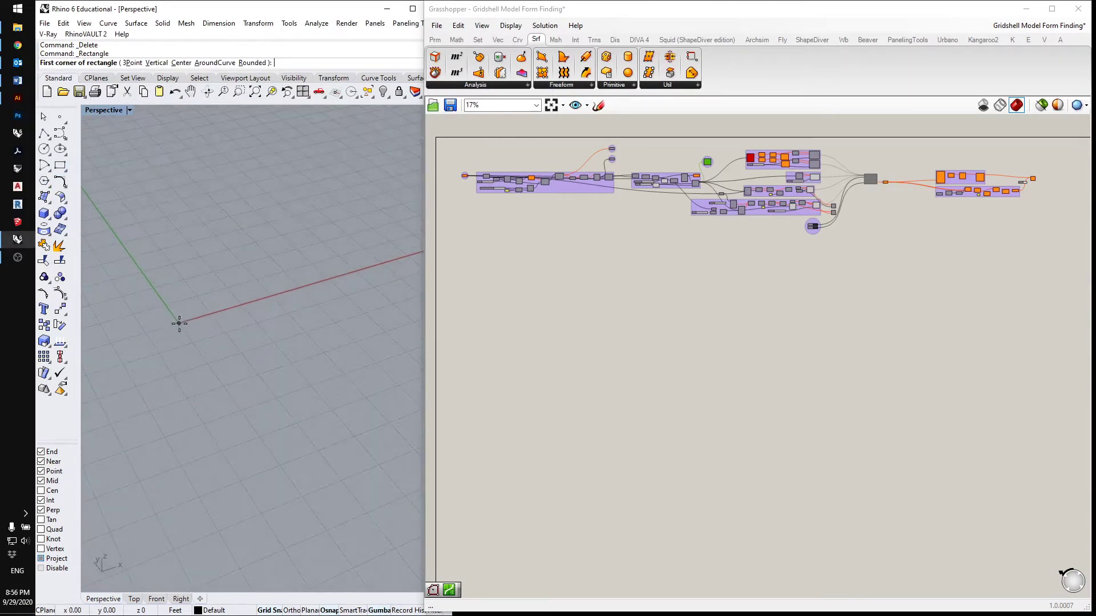
pyautogui.click(178, 324)
pyautogui.scroll(3, 238, 247)
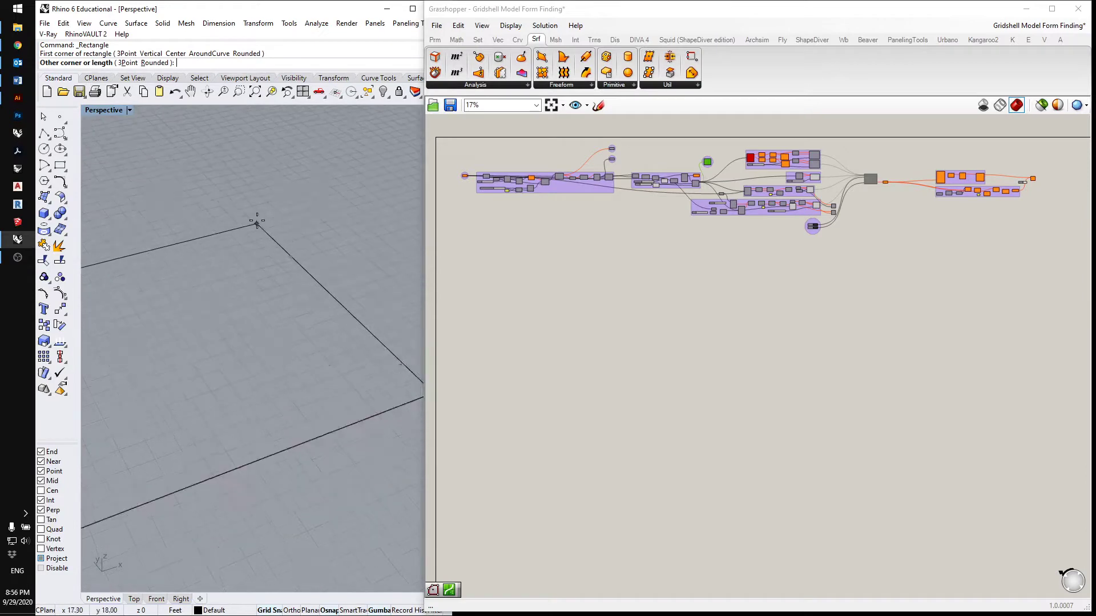
pyautogui.scroll(-2, 258, 211)
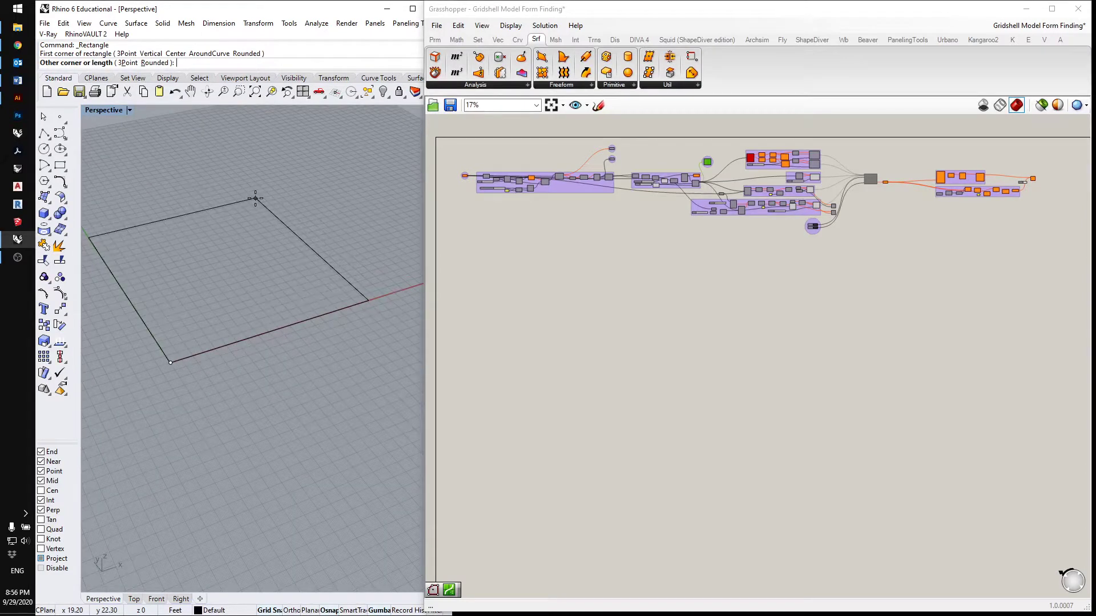
pyautogui.write('30')
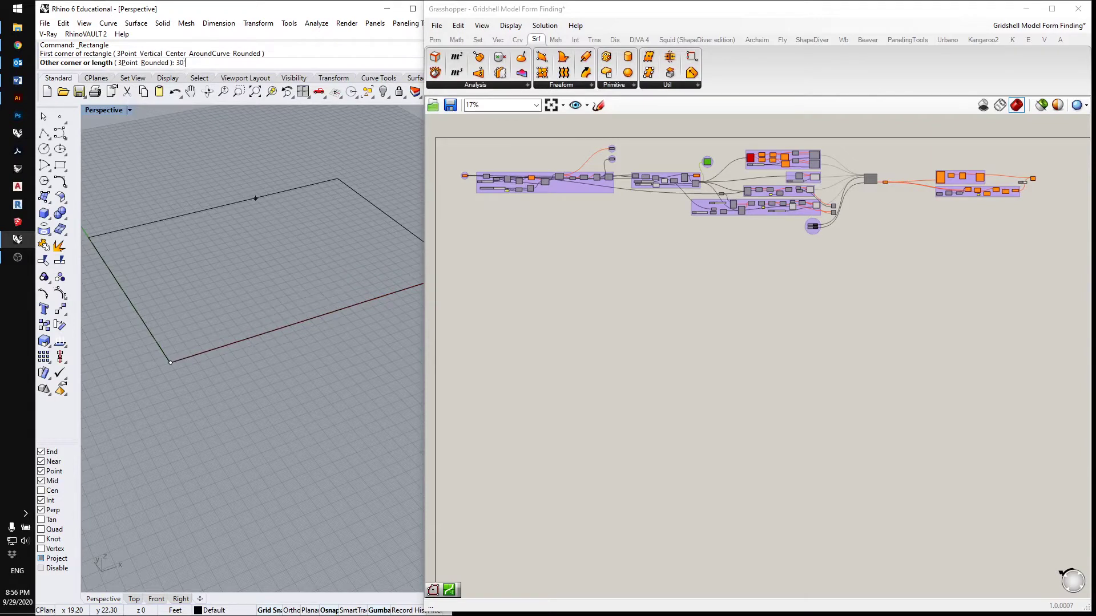
pyautogui.press('Return')
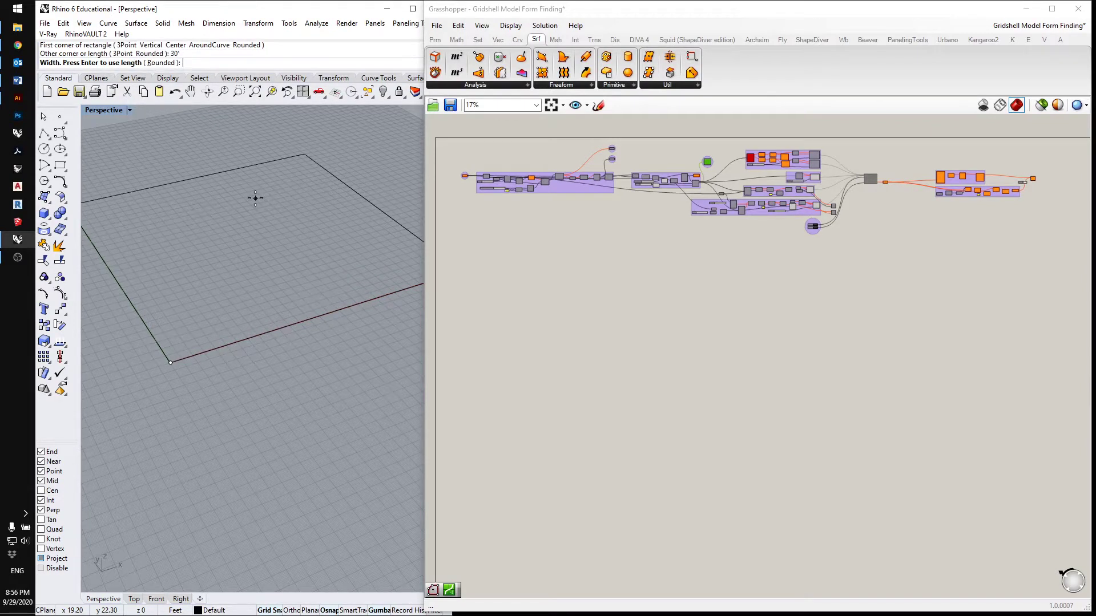
pyautogui.press('Return')
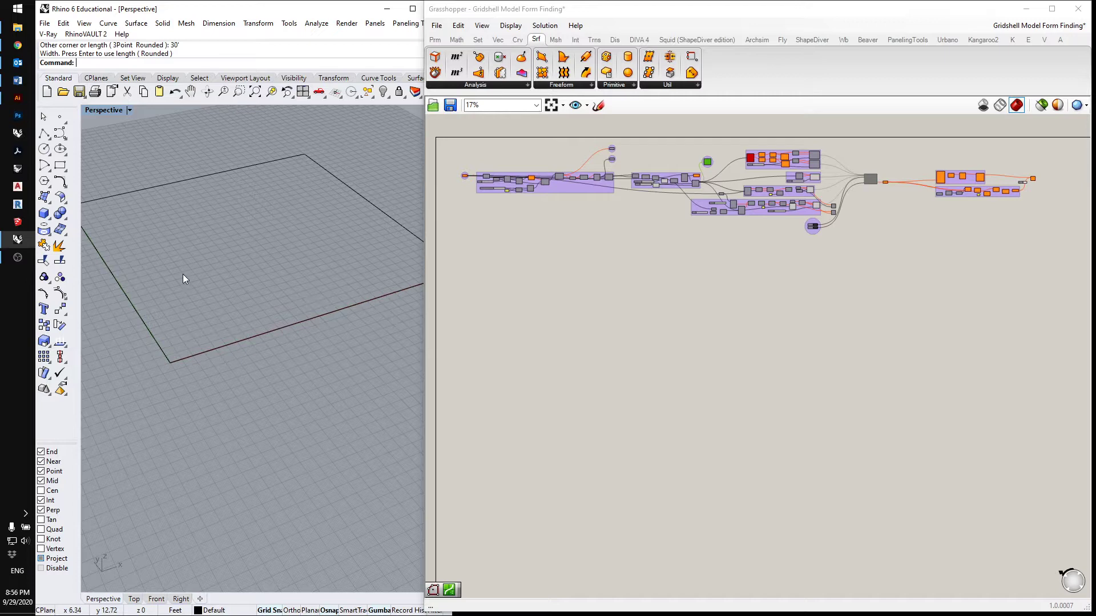
pyautogui.scroll(-5, 262, 234)
pyautogui.scroll(3, 257, 267)
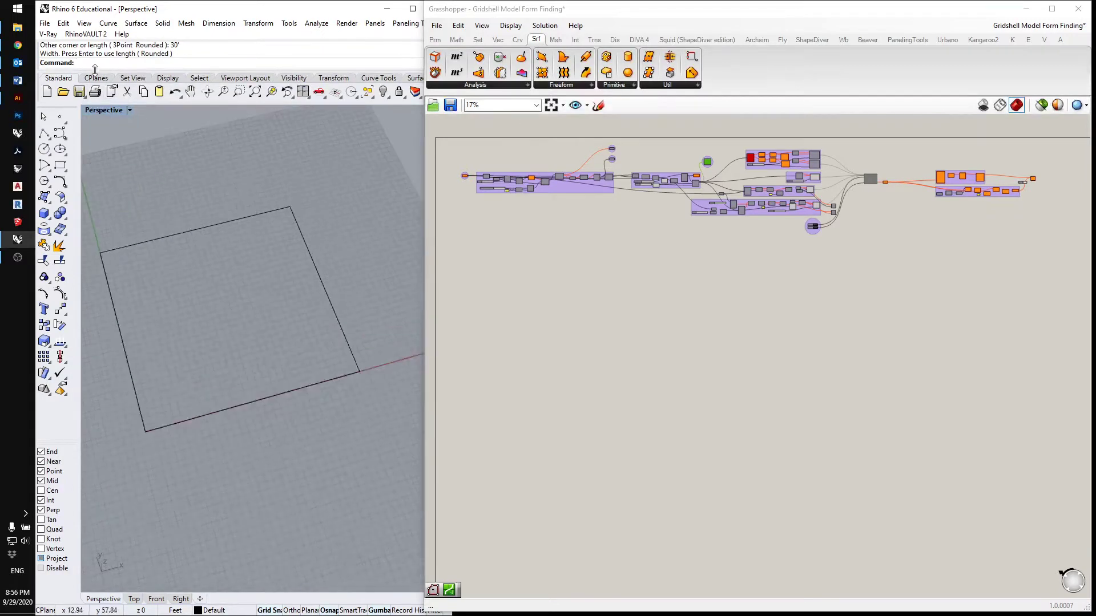
# Step: Draw a closed six-point freeform curve around the square, ending at its start point
pyautogui.click(60, 132)
pyautogui.click(180, 271)
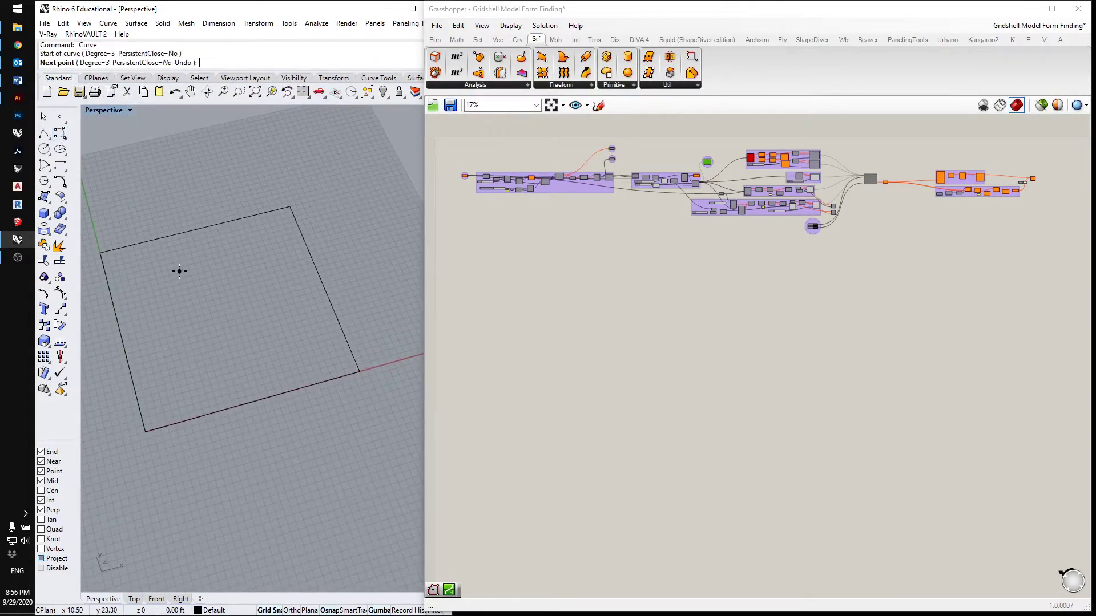
pyautogui.click(116, 360)
pyautogui.click(185, 420)
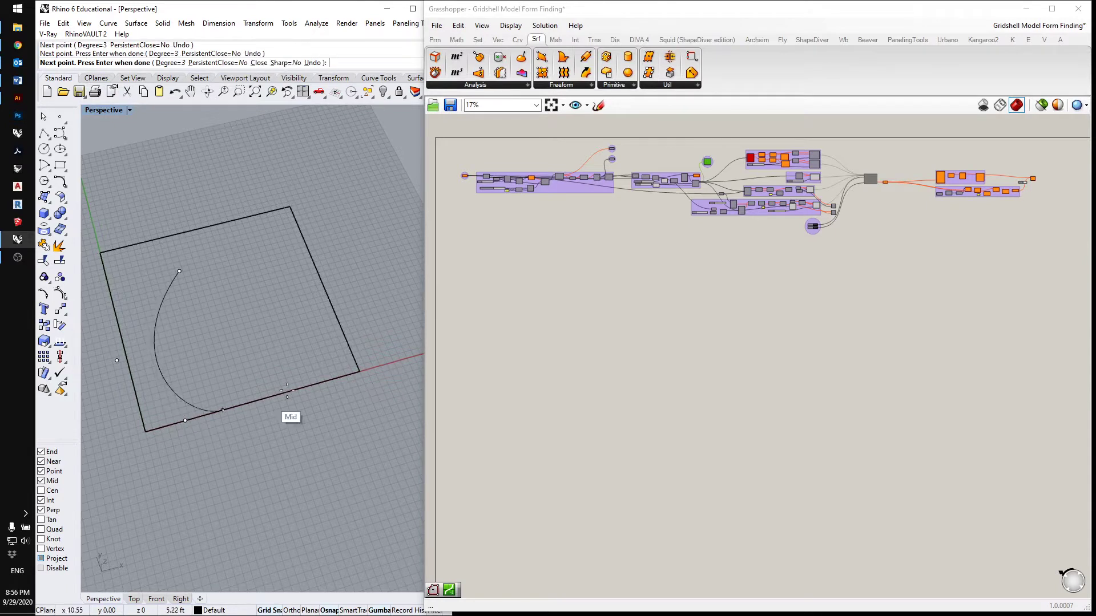
pyautogui.click(346, 339)
pyautogui.click(408, 250)
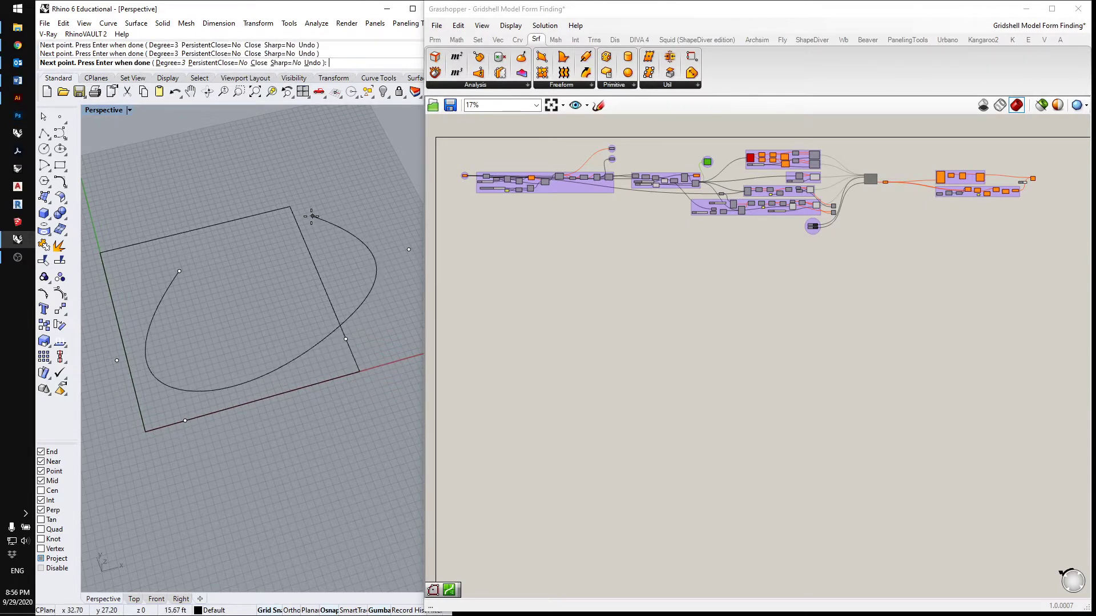
pyautogui.click(310, 216)
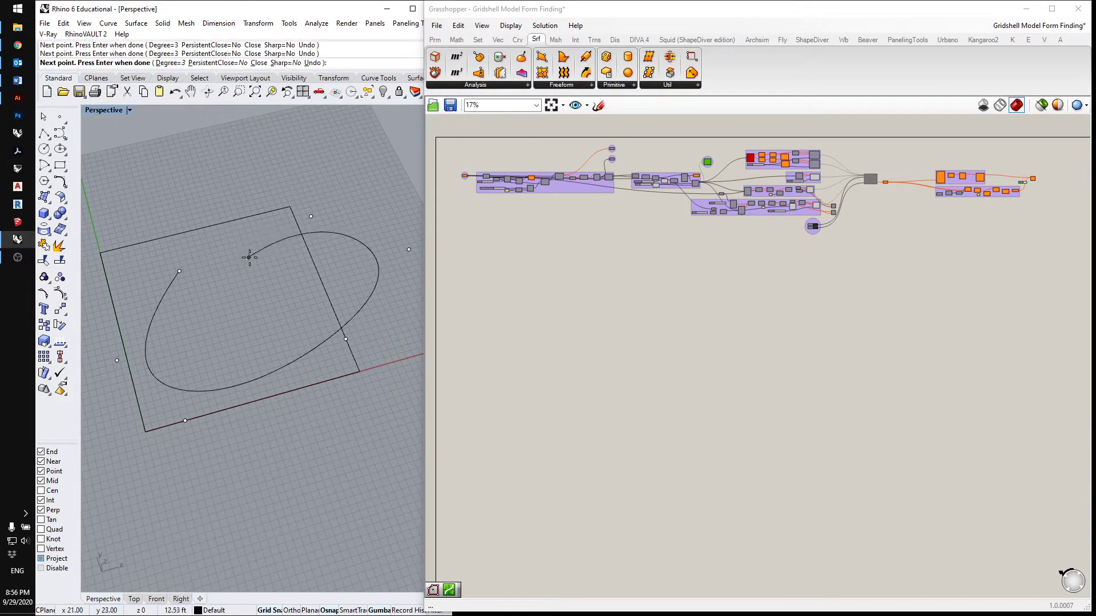
pyautogui.click(180, 272)
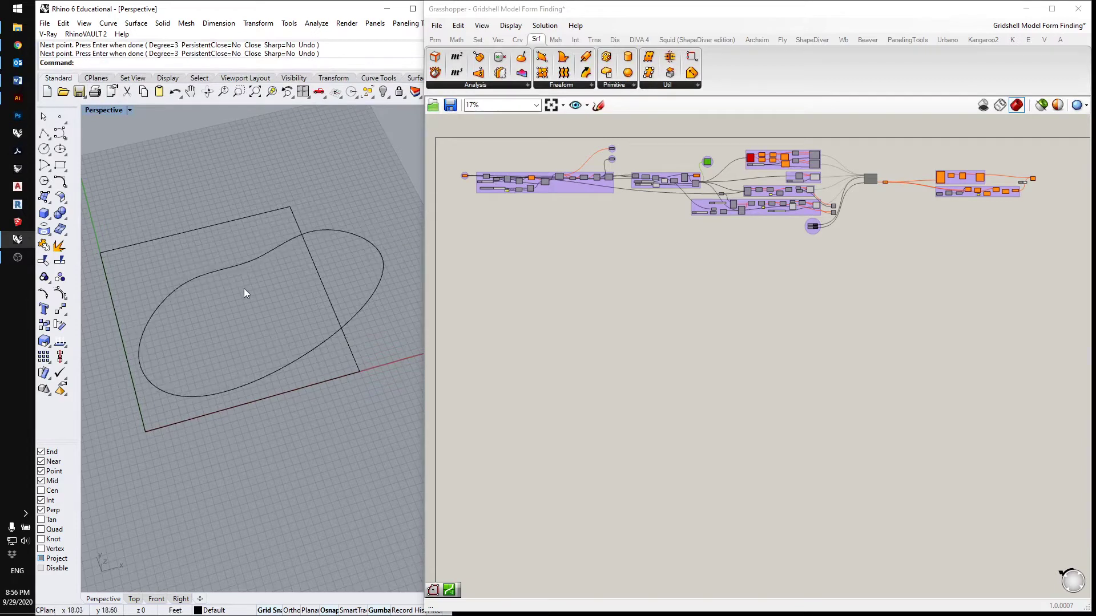
# Step: Scale the freeform curve down with the gumball so it fits inside the square
pyautogui.click(267, 258)
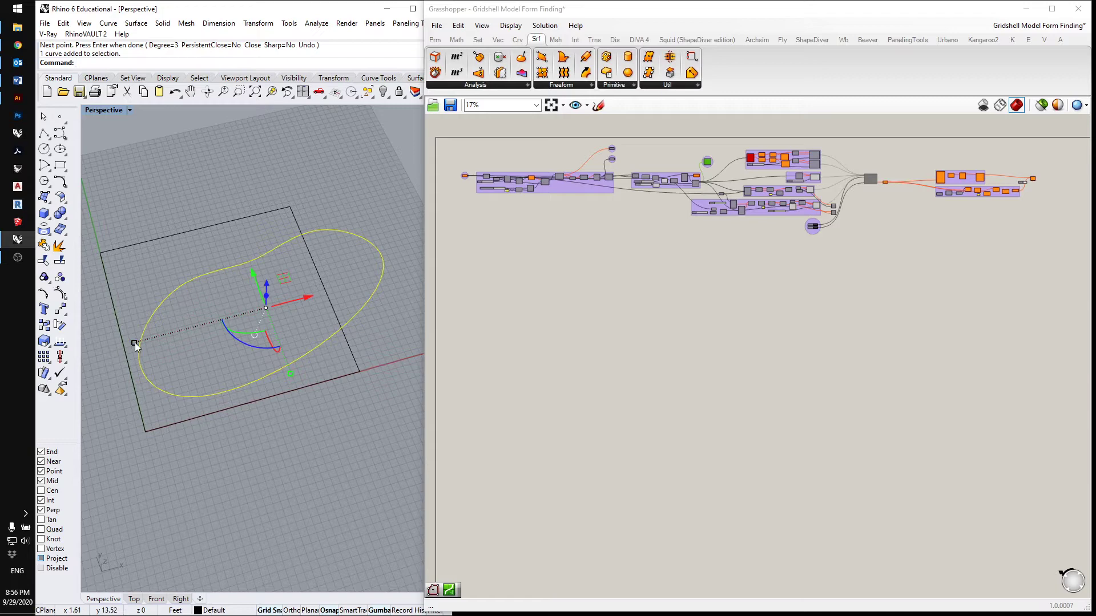
pyautogui.moveTo(135, 345); pyautogui.dragTo(154, 338)
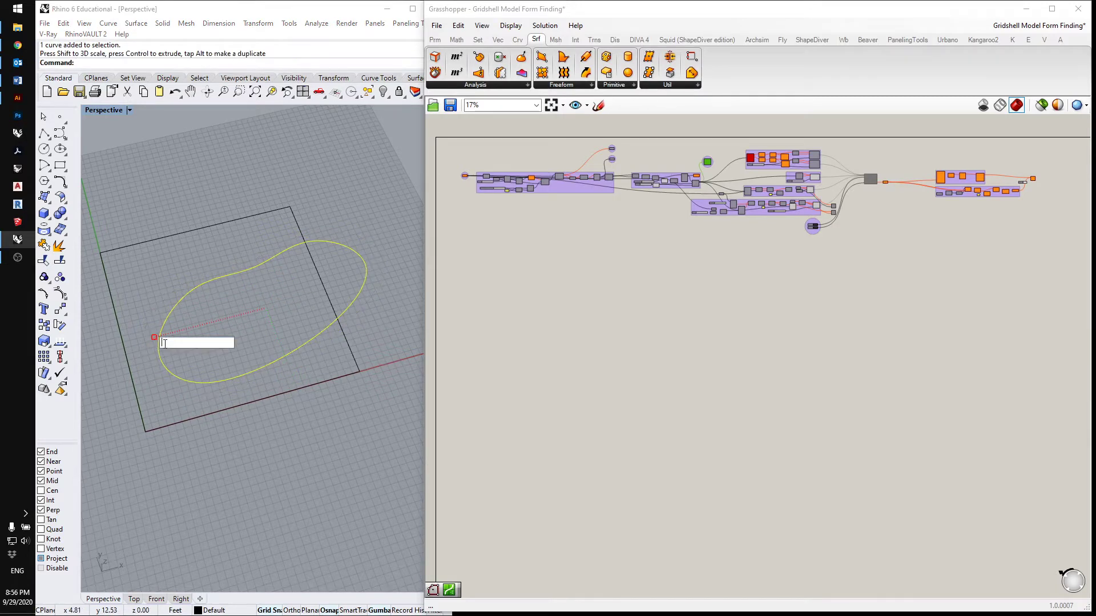
pyautogui.click(264, 289)
pyautogui.press('Escape')
pyautogui.press('Escape')
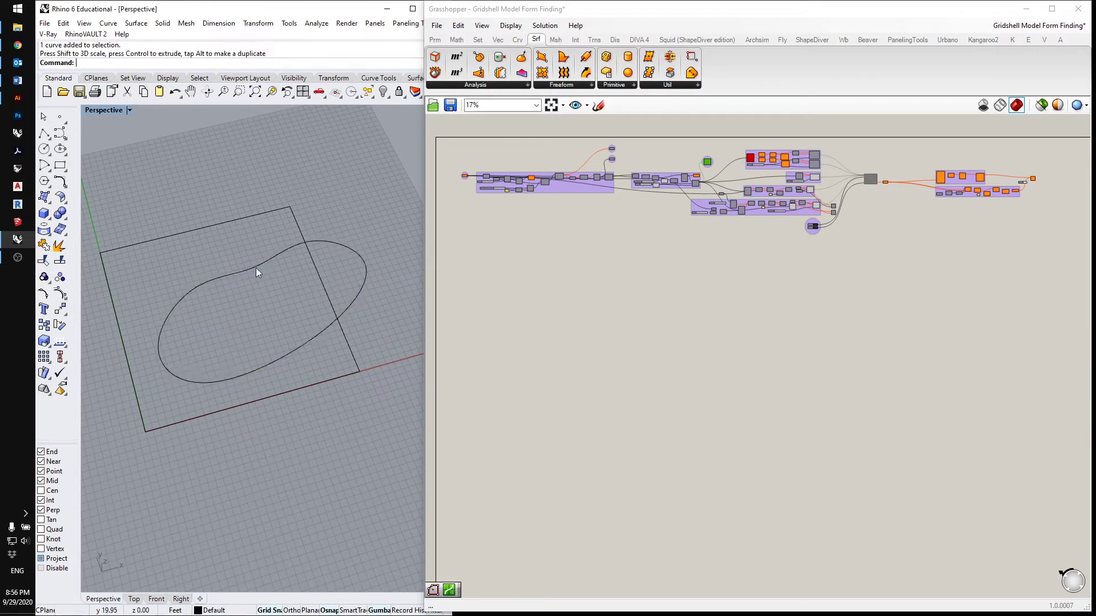
# Step: Assign the freeform curve as the single curve of the Outline Curve parameter
pyautogui.click(257, 273)
pyautogui.scroll(5, 464, 181)
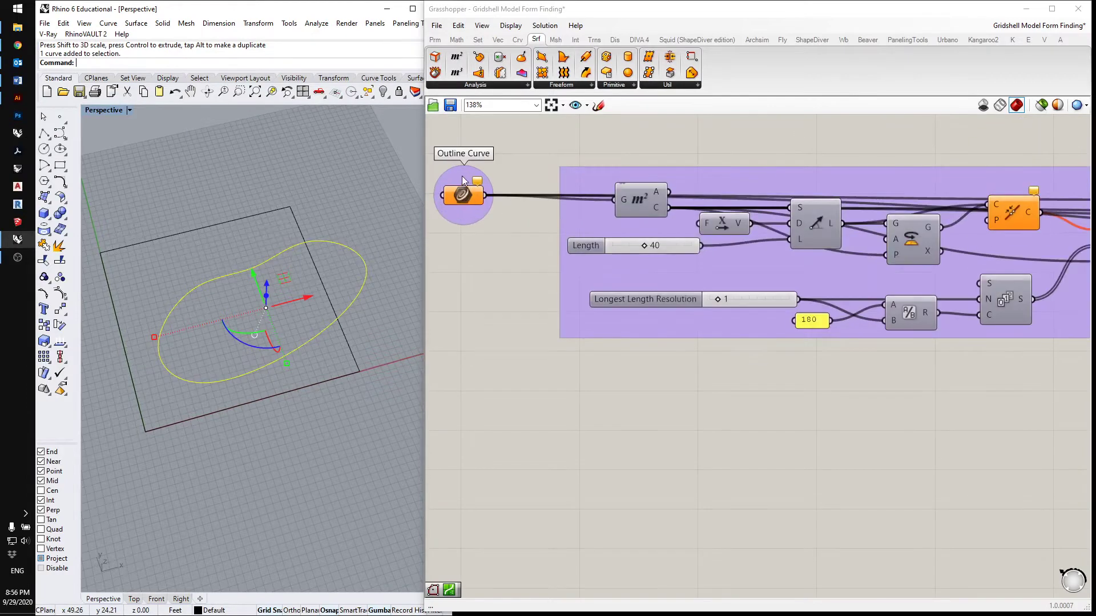
pyautogui.rightClick(462, 198)
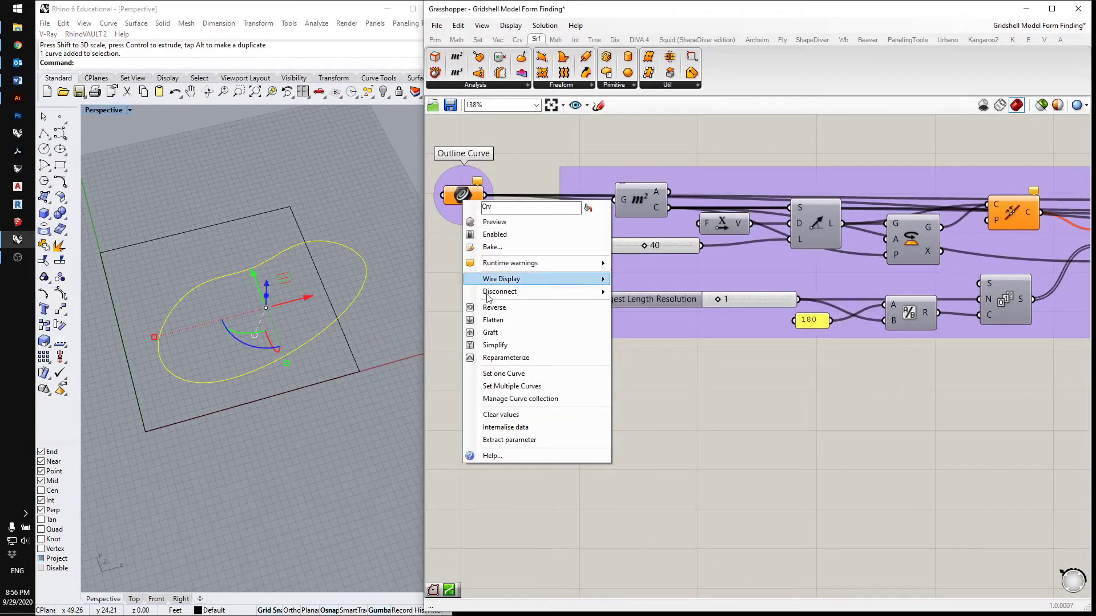
pyautogui.click(500, 374)
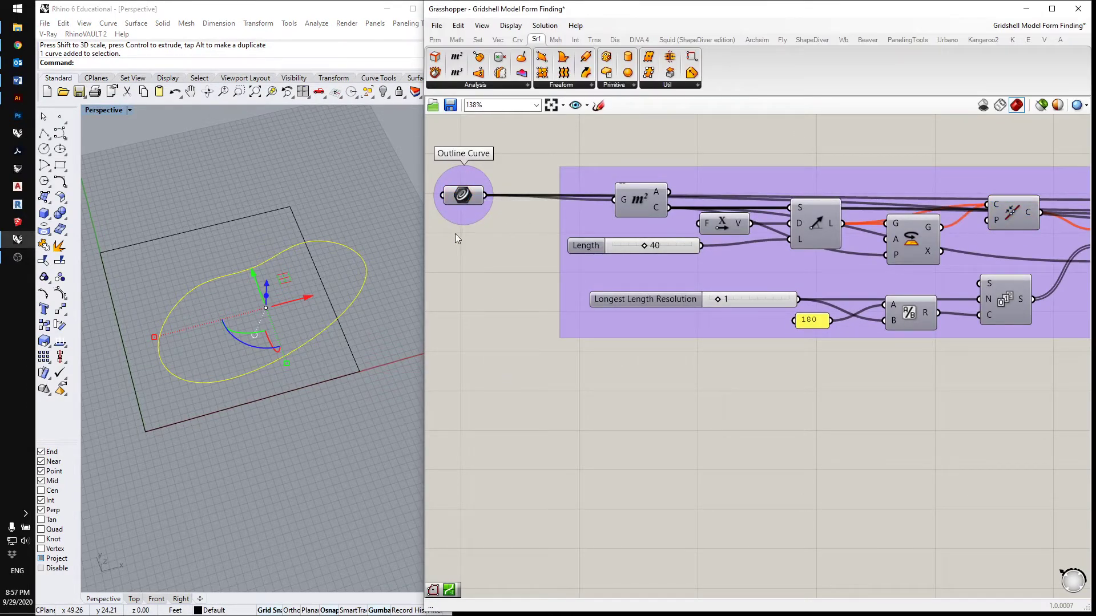
# Step: Deselect the freeform curve and select the 30-foot square instead
pyautogui.scroll(-4, 484, 328)
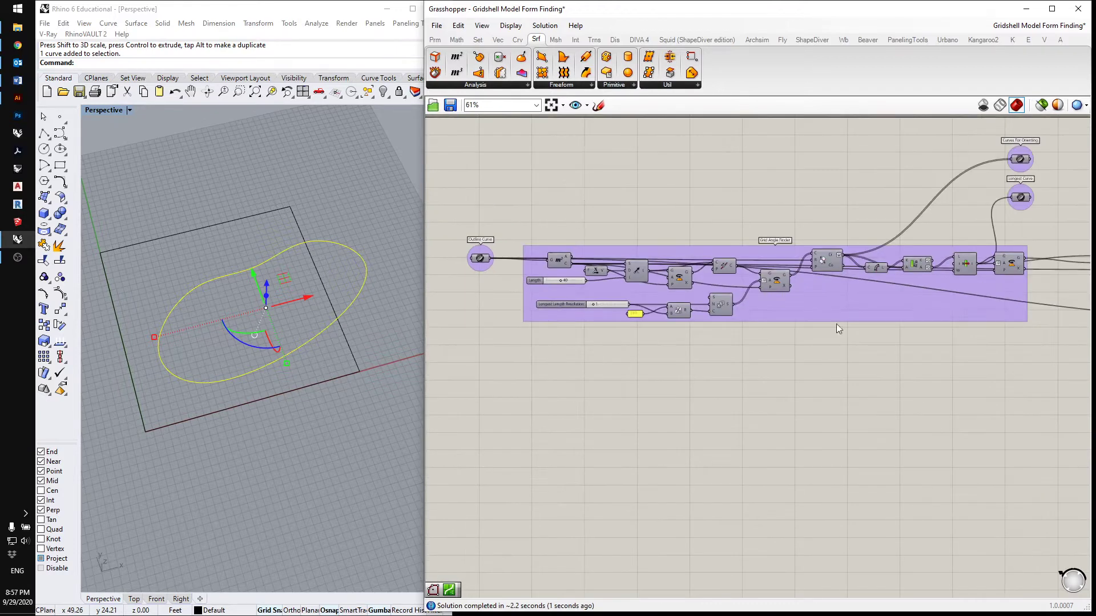
pyautogui.scroll(-3, 707, 304)
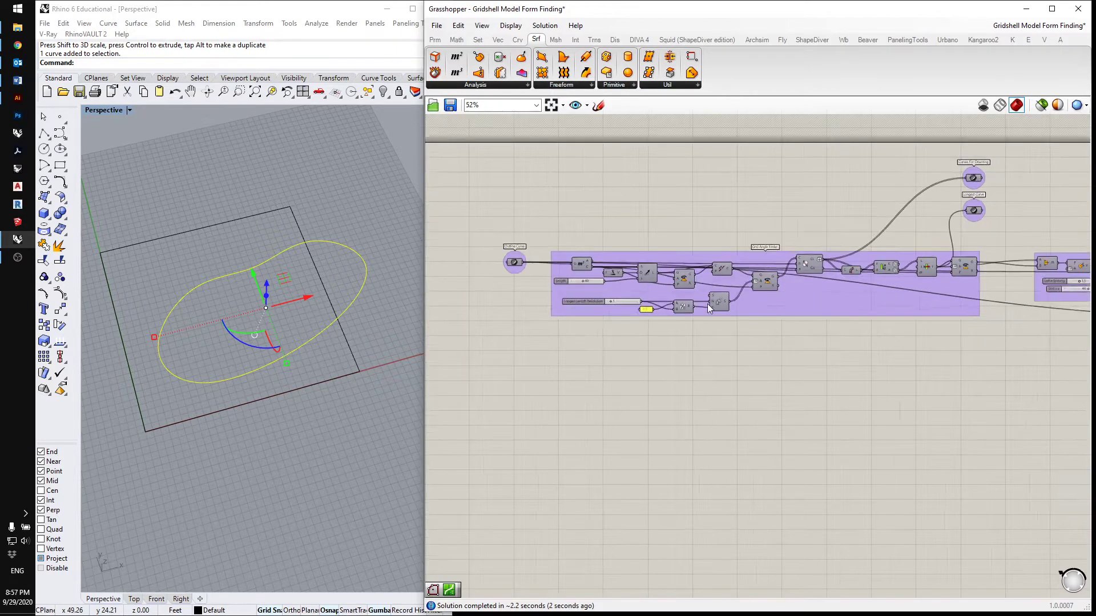
pyautogui.click(372, 316)
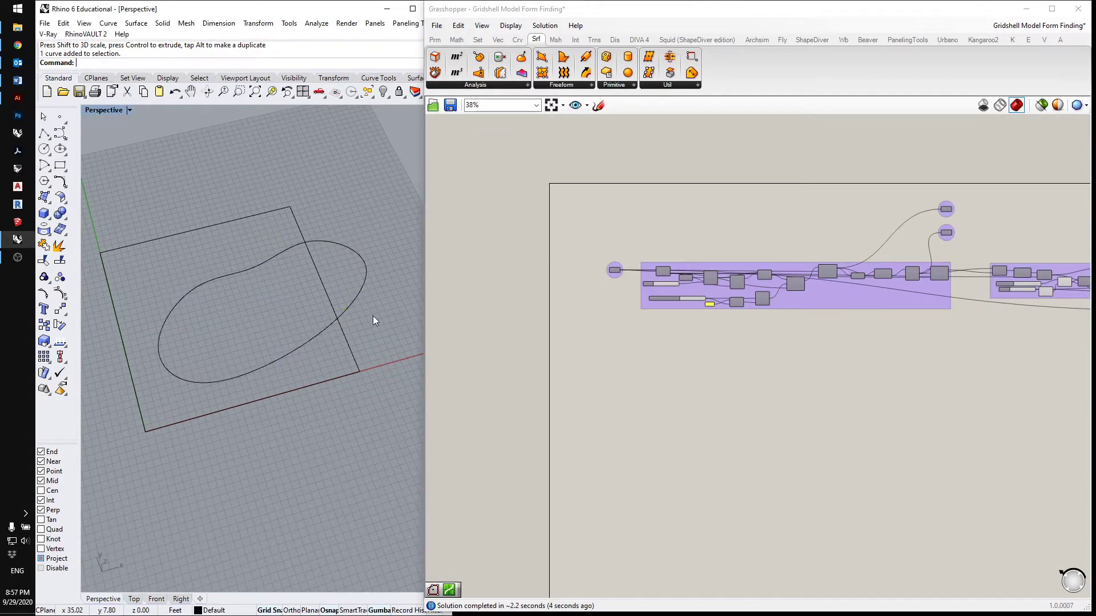
pyautogui.click(352, 352)
# Step: Delete the square and confirm Curves For Orienting now holds 179 curves
pyautogui.press('Delete')
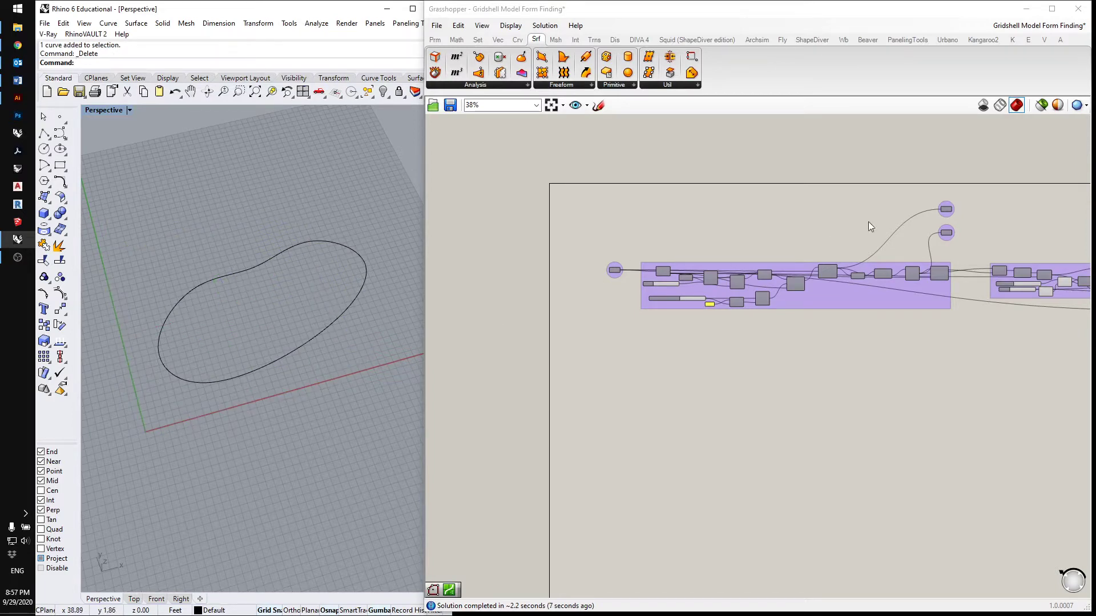
pyautogui.scroll(4, 995, 195)
pyautogui.scroll(5, 944, 237)
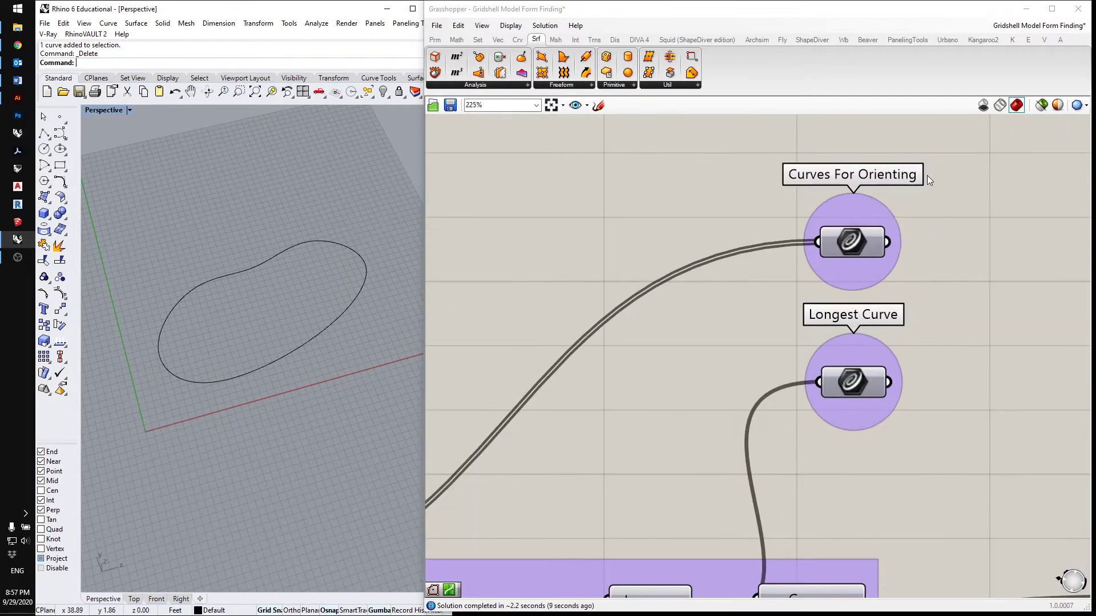
pyautogui.scroll(-4, 914, 137)
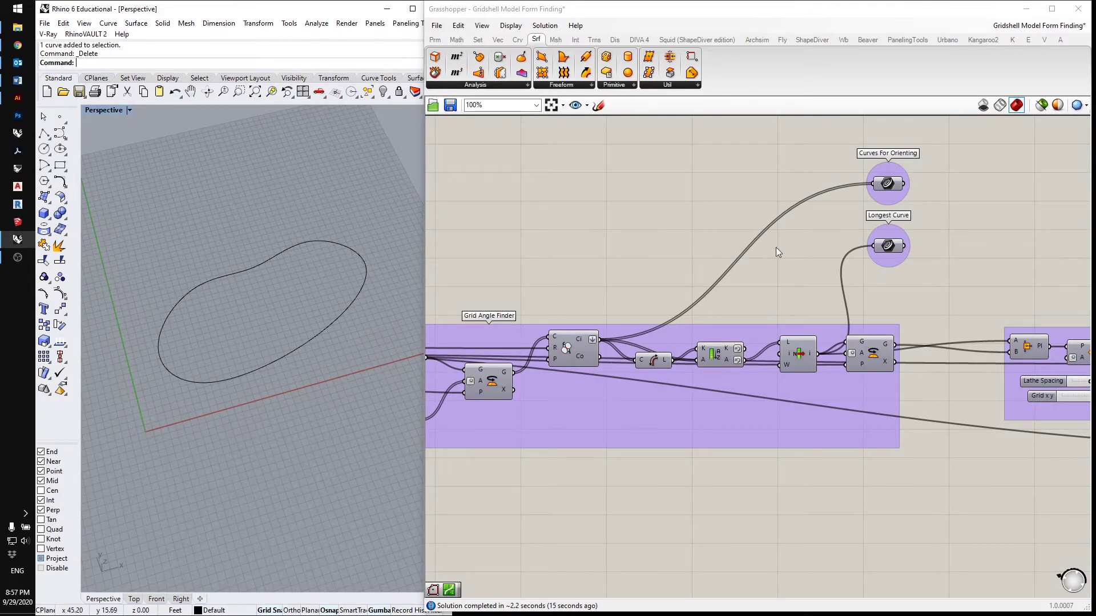
pyautogui.scroll(5, 886, 168)
pyautogui.moveTo(897, 214)
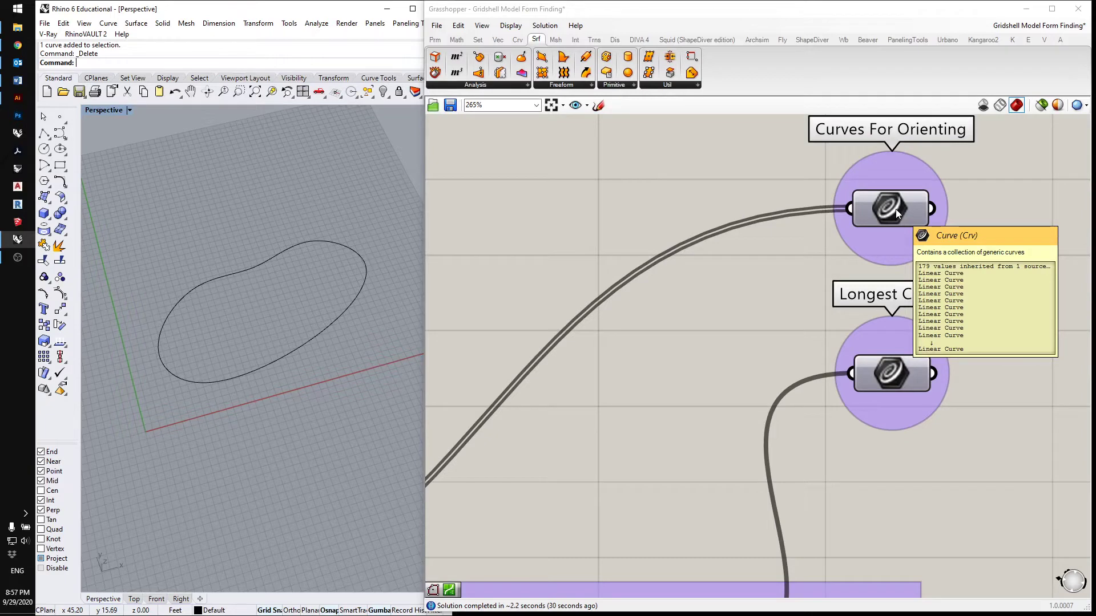
# Step: Preview the Longest Curve component and orbit to see its line across the outline
pyautogui.middleClick(896, 209)
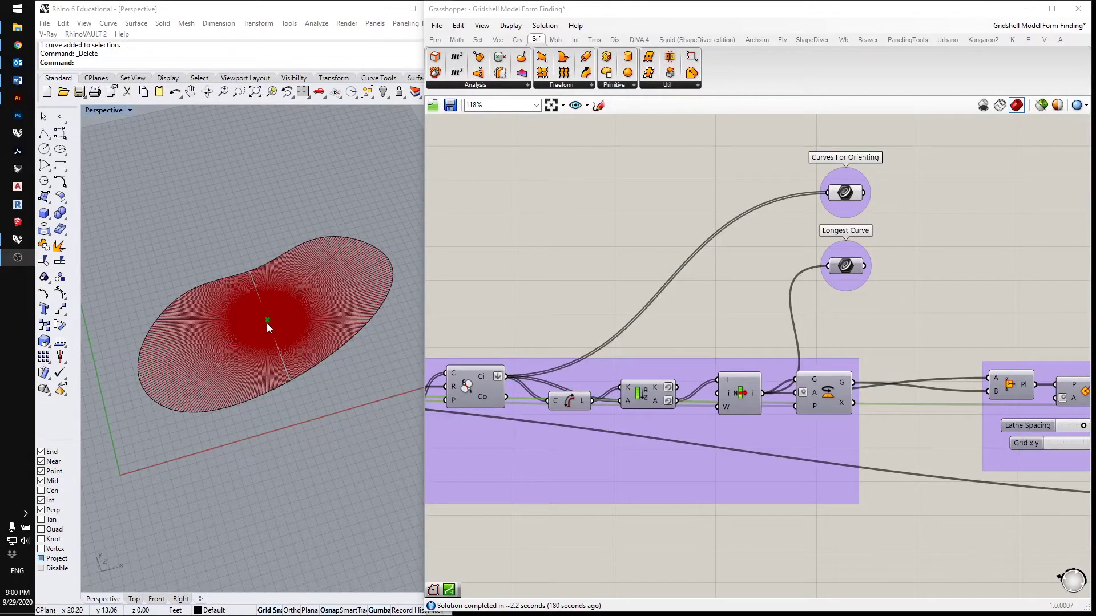
pyautogui.scroll(6, 320, 310)
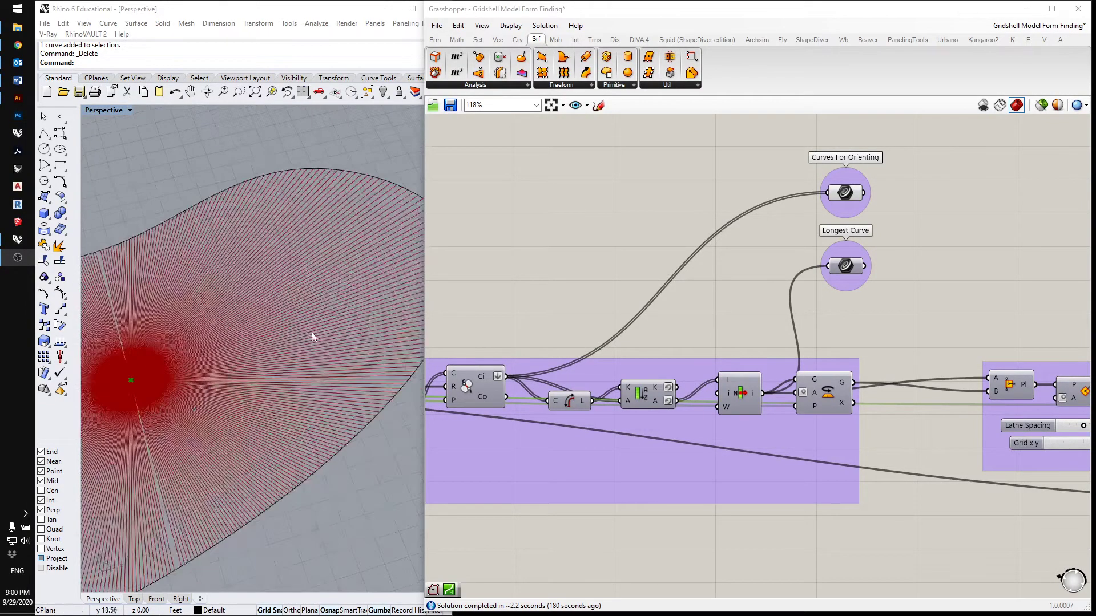
pyautogui.scroll(-5, 285, 268)
pyautogui.scroll(3, 341, 232)
pyautogui.scroll(-3, 340, 252)
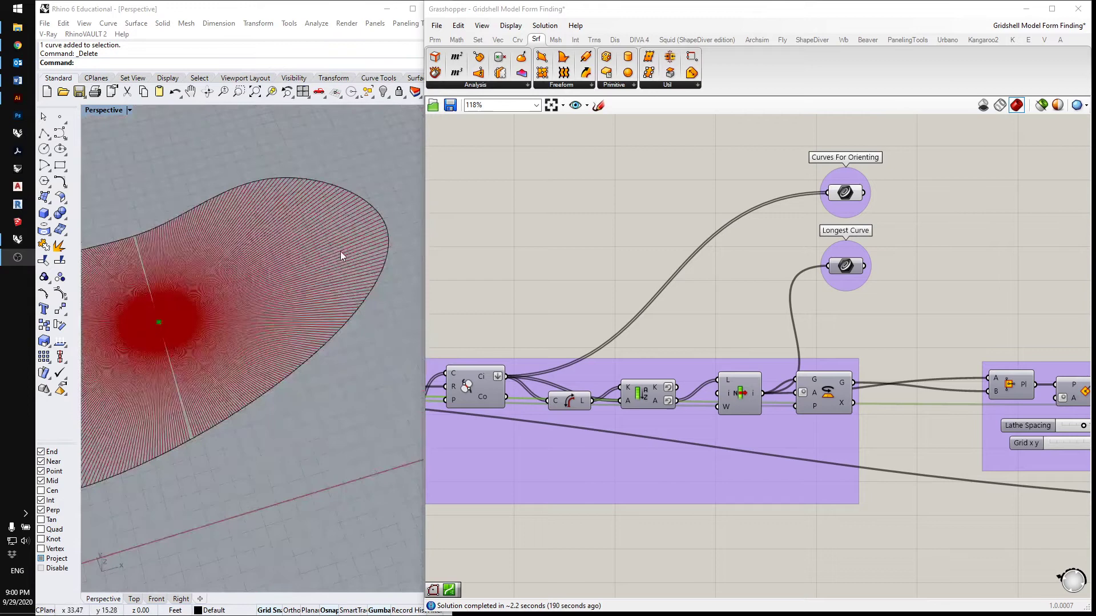
pyautogui.scroll(-2, 354, 256)
pyautogui.scroll(3, 354, 257)
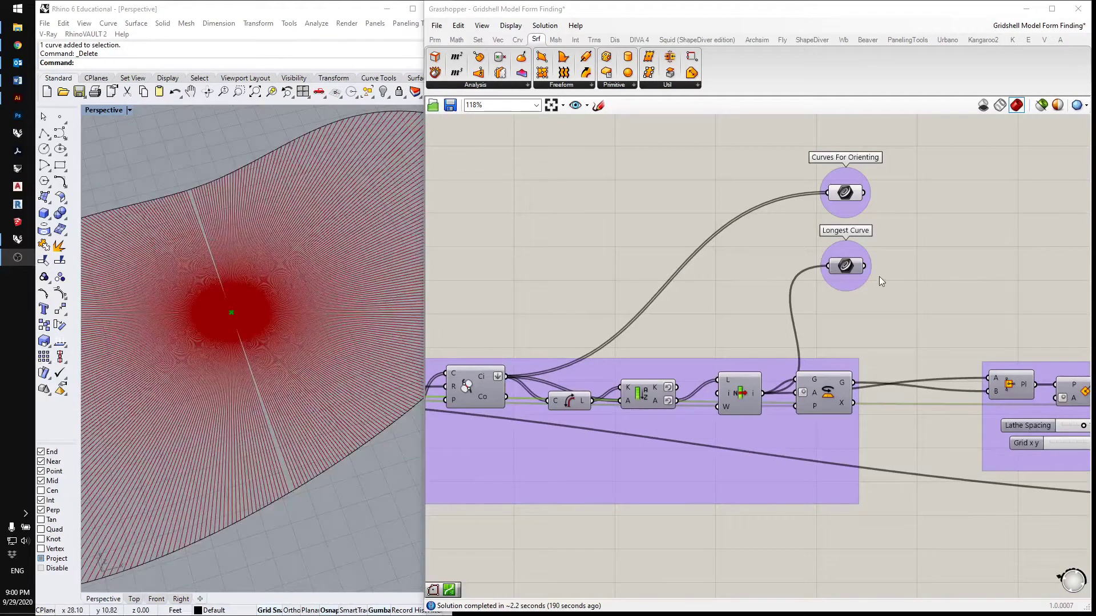
pyautogui.click(853, 268)
pyautogui.middleClick(853, 267)
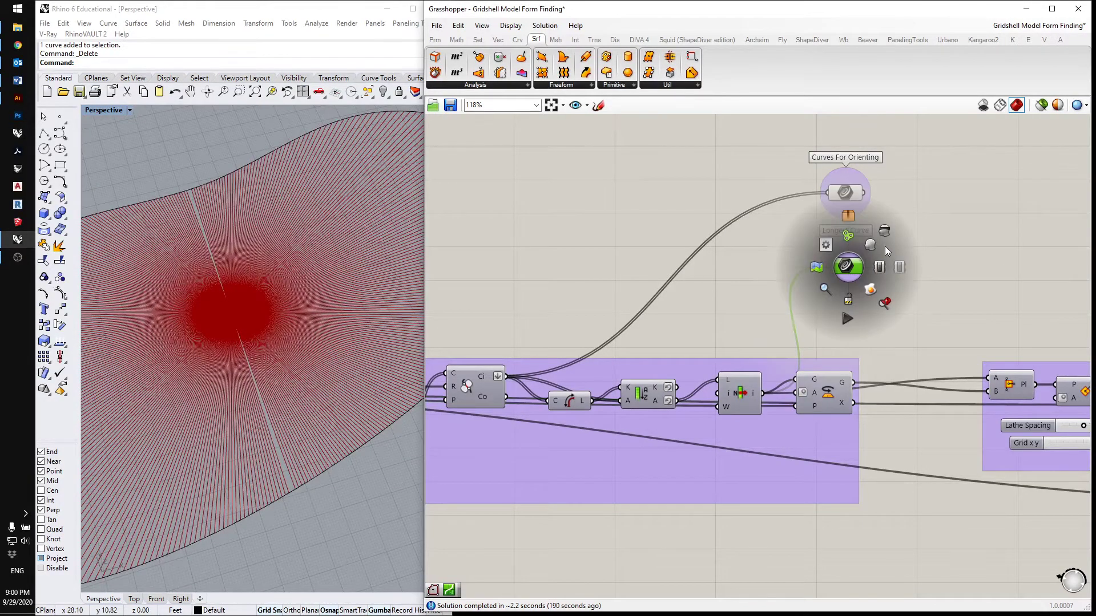
pyautogui.click(870, 246)
pyautogui.scroll(-4, 234, 317)
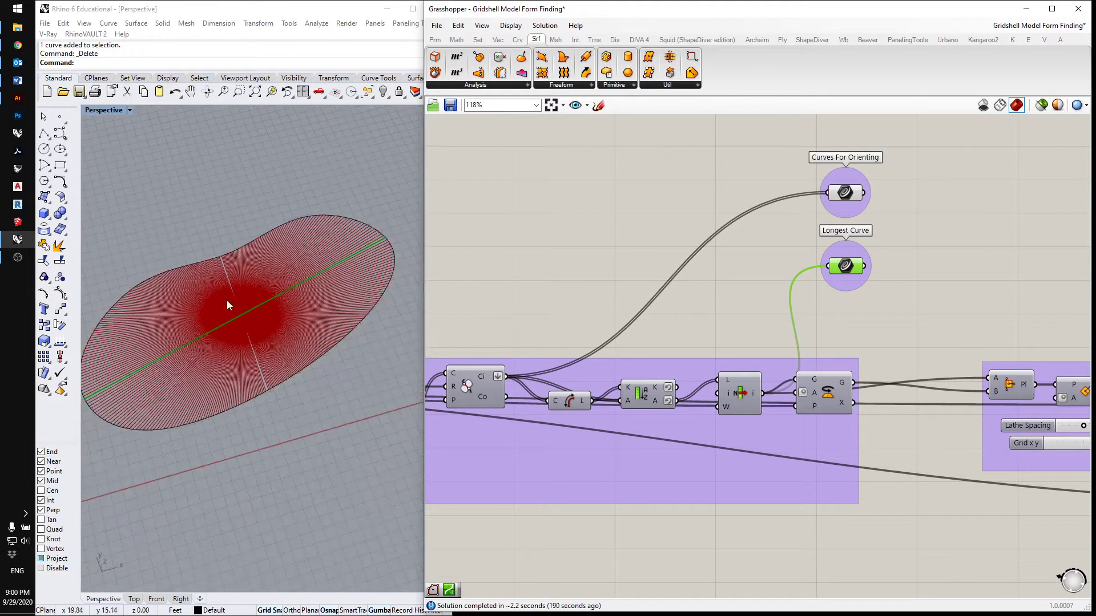
pyautogui.moveTo(228, 300); pyautogui.dragTo(271, 284, button='right')
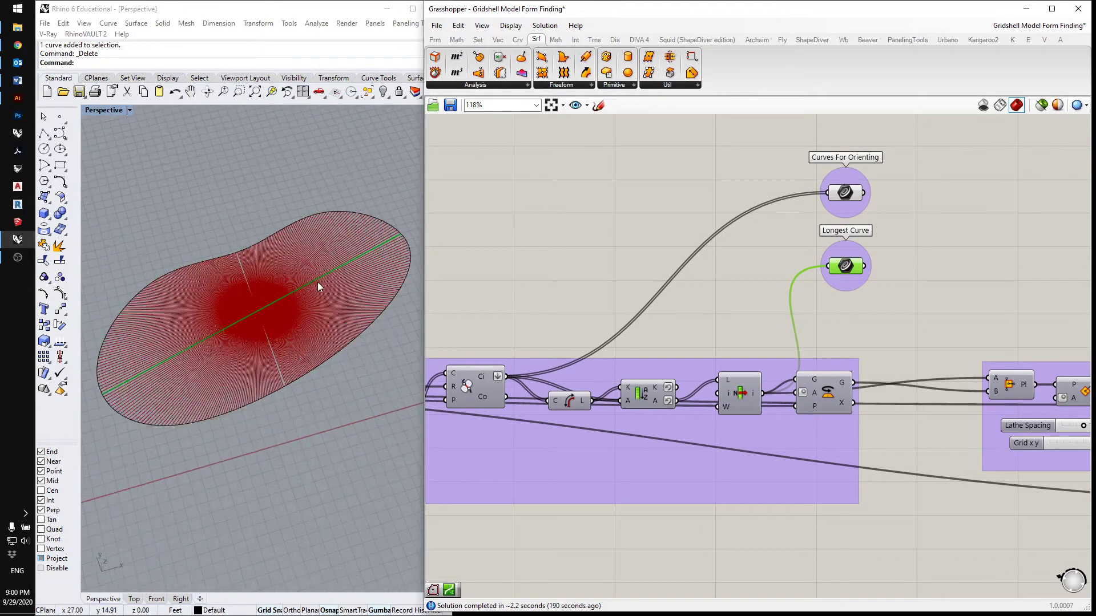
pyautogui.scroll(2, 318, 285)
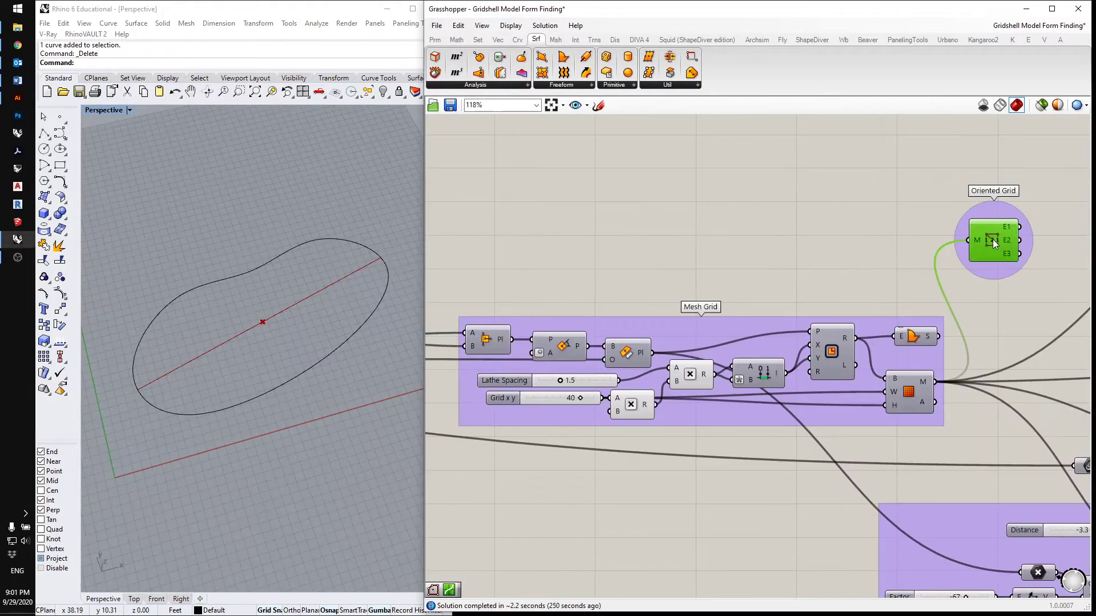
# Step: Preview the Oriented Grid component and orbit the Perspective view to see the mesh
pyautogui.middleClick(992, 239)
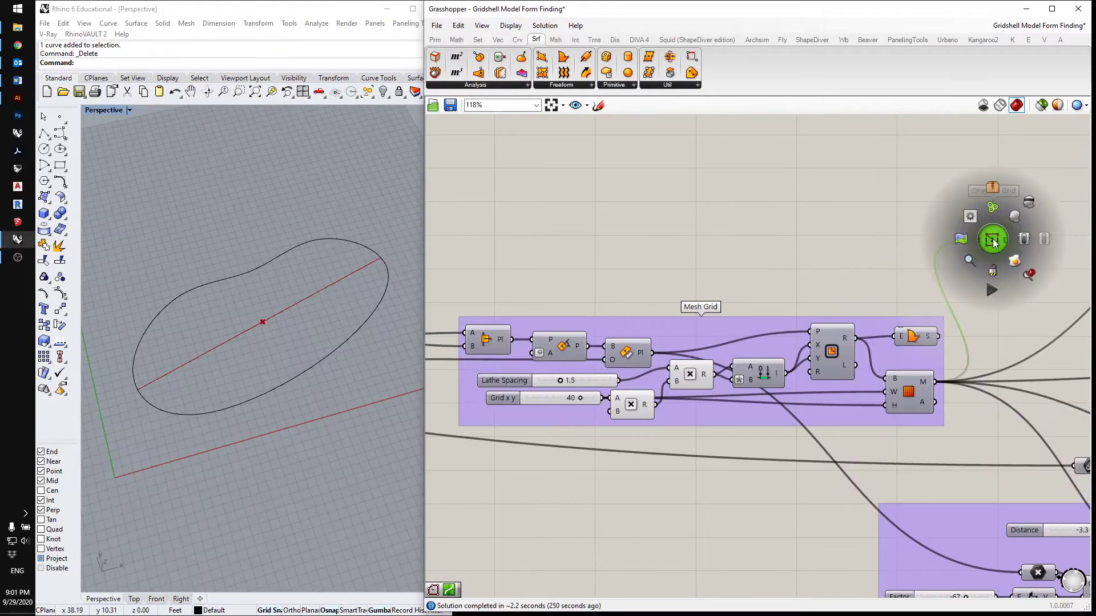
pyautogui.click(1017, 217)
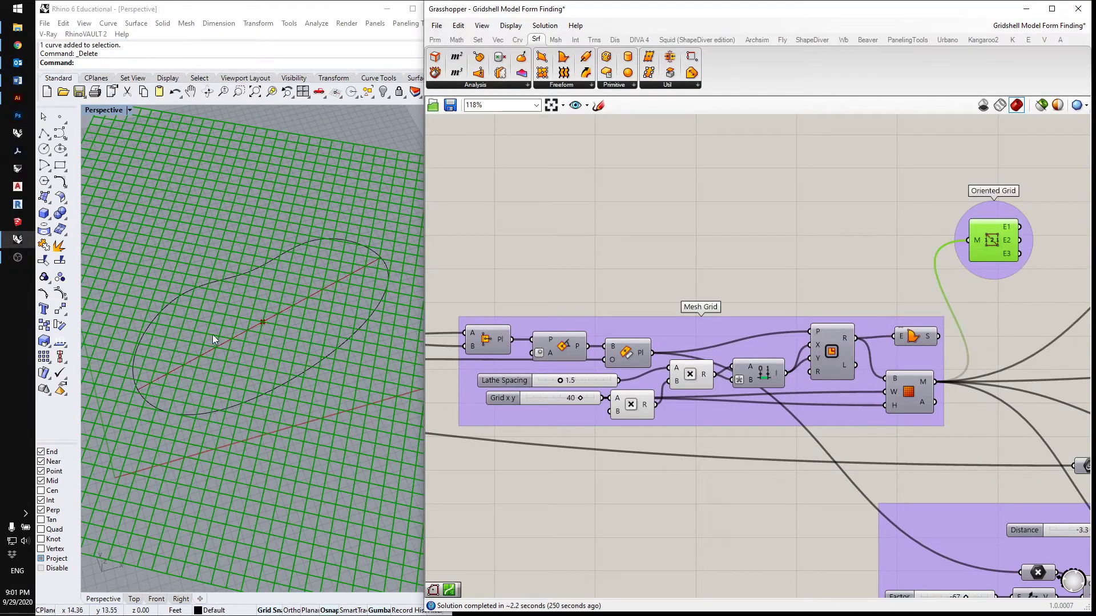
pyautogui.scroll(2, 230, 331)
pyautogui.scroll(1, 231, 337)
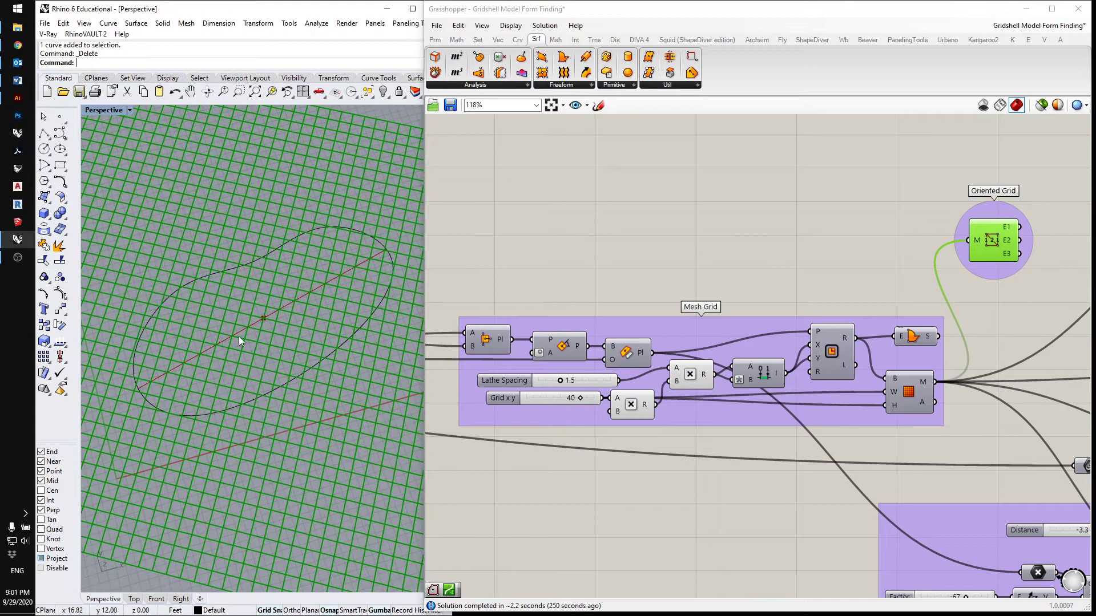
pyautogui.moveTo(280, 309)
pyautogui.mouseDown(button='right')
pyautogui.moveTo(261, 327)
pyautogui.moveTo(266, 308)
pyautogui.moveTo(269, 320)
pyautogui.mouseUp(button='right')
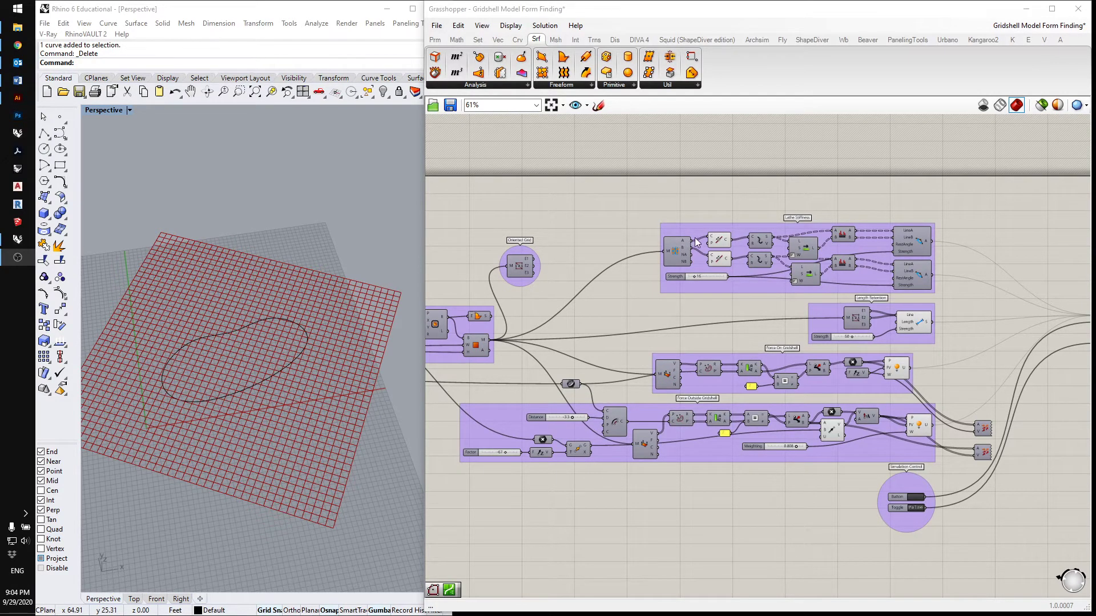
# Step: Select the upper and lower Lathe Stiffness curve components in turn to highlight their rods
pyautogui.scroll(2, 697, 243)
pyautogui.scroll(3, 697, 243)
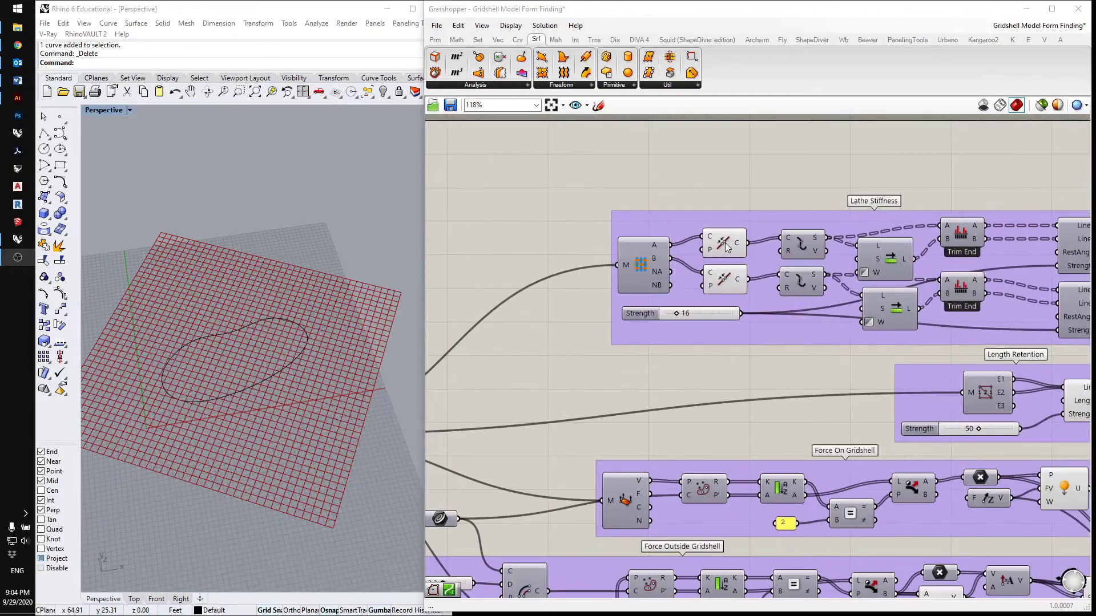
pyautogui.click(724, 244)
pyautogui.click(724, 284)
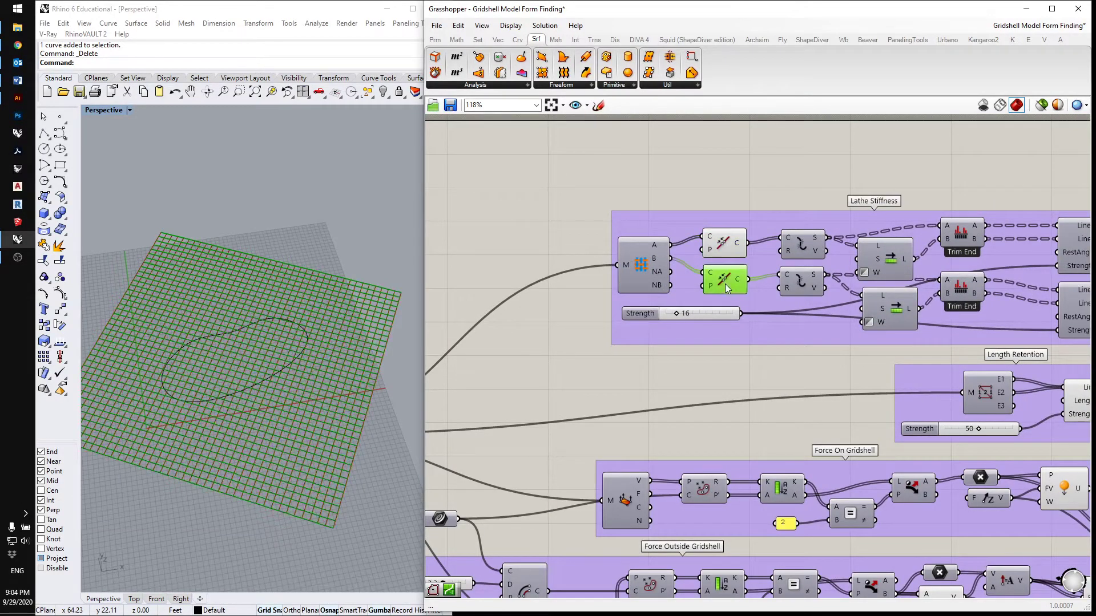
pyautogui.click(724, 242)
pyautogui.click(725, 282)
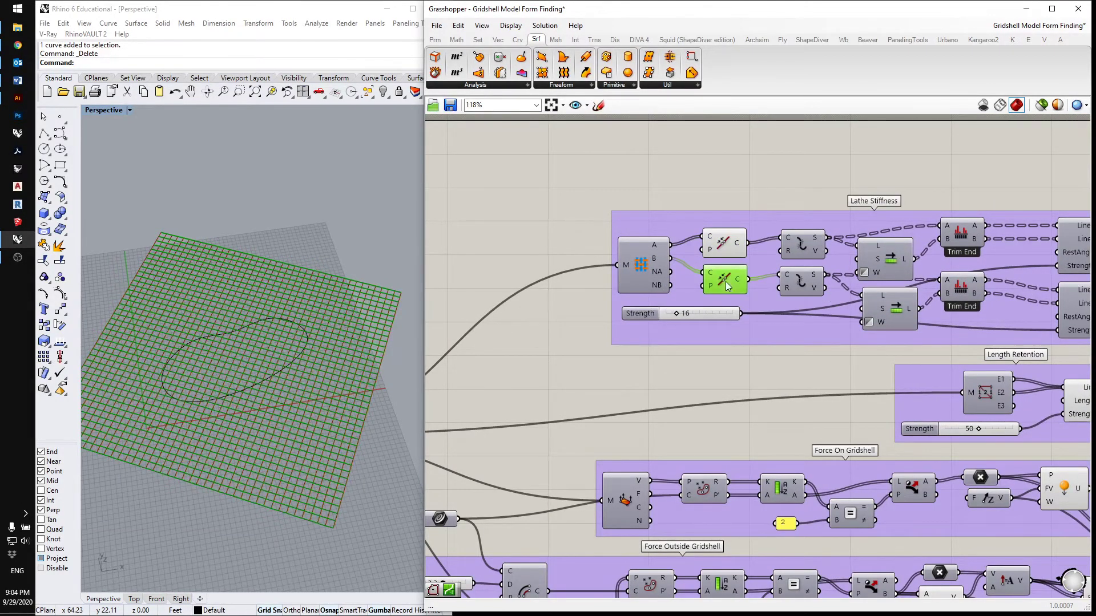
pyautogui.click(719, 242)
pyautogui.scroll(-1, 670, 213)
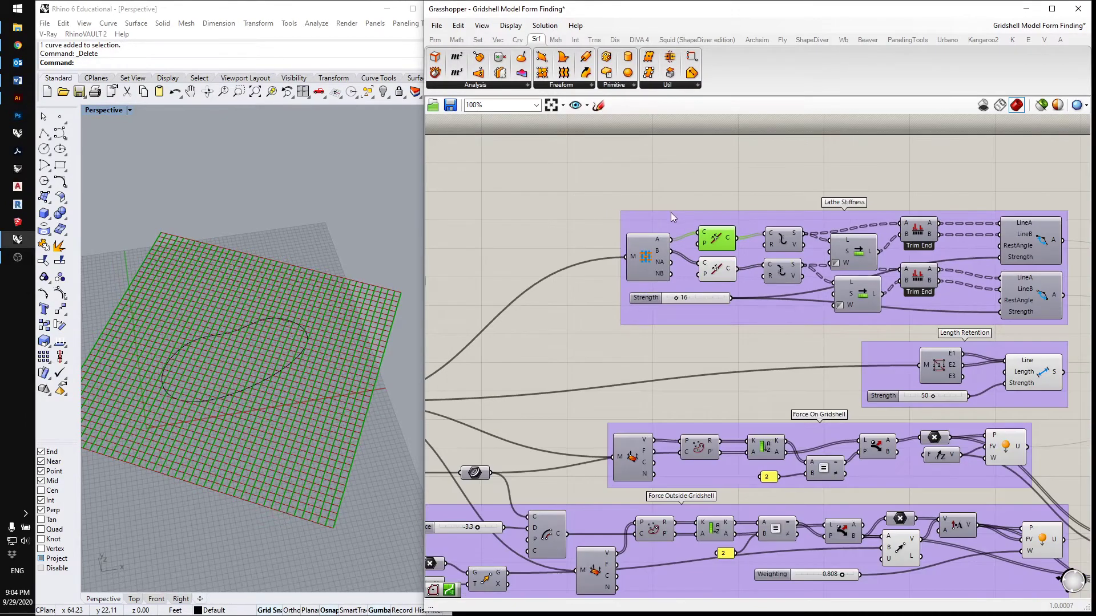
pyautogui.scroll(1, 680, 228)
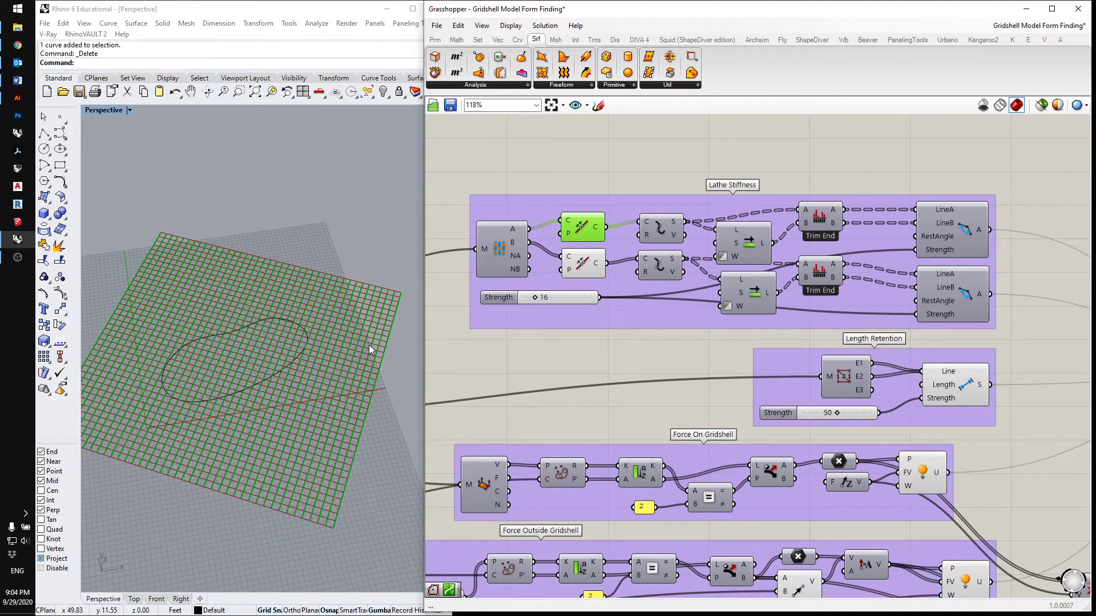
pyautogui.scroll(4, 389, 327)
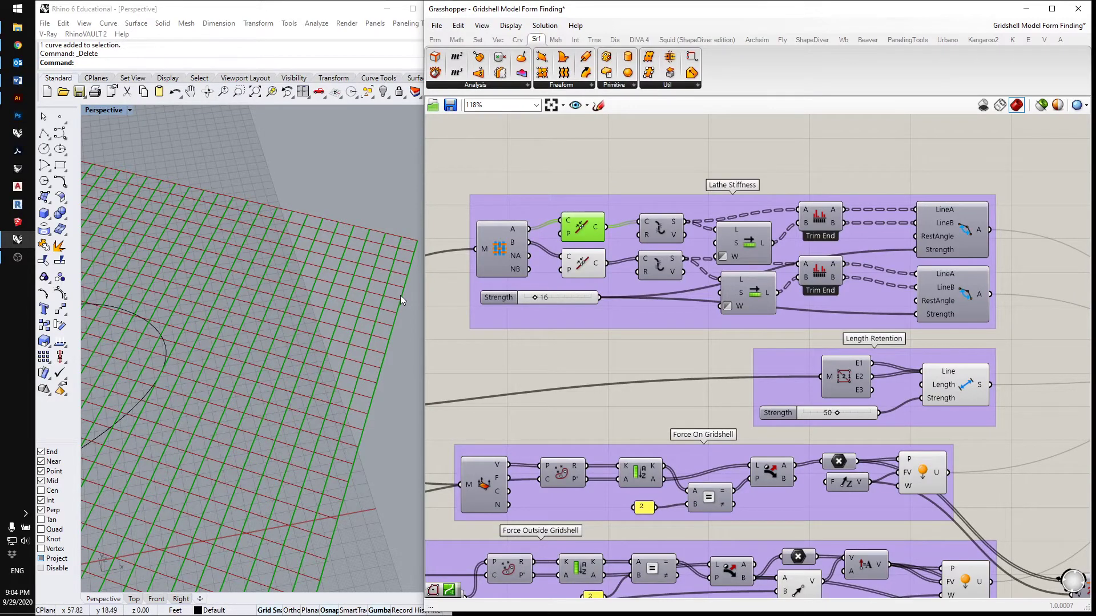
# Step: Deselect on empty canvas and orbit to an oblique view of the whole grid
pyautogui.scroll(-3, 400, 295)
pyautogui.click(628, 340)
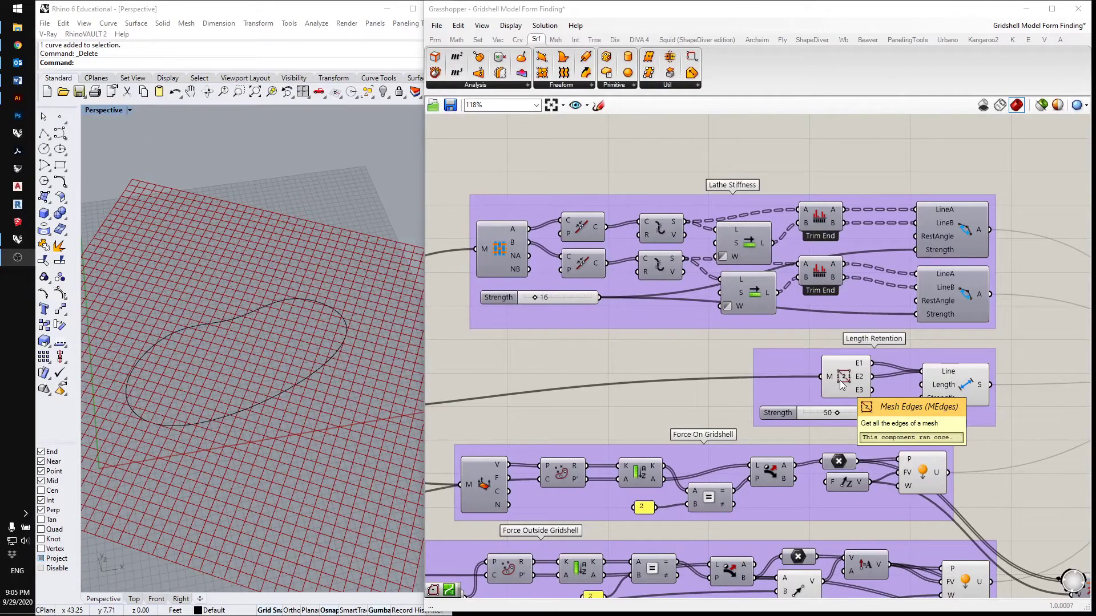
pyautogui.moveTo(339, 385); pyautogui.dragTo(317, 374, button='right')
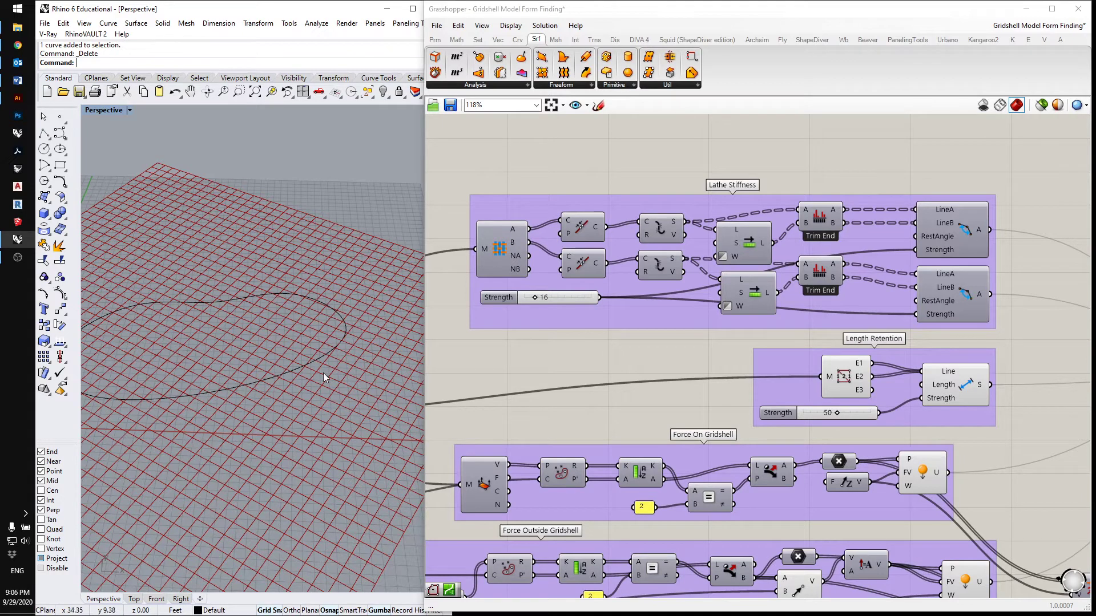
pyautogui.scroll(6, 340, 383)
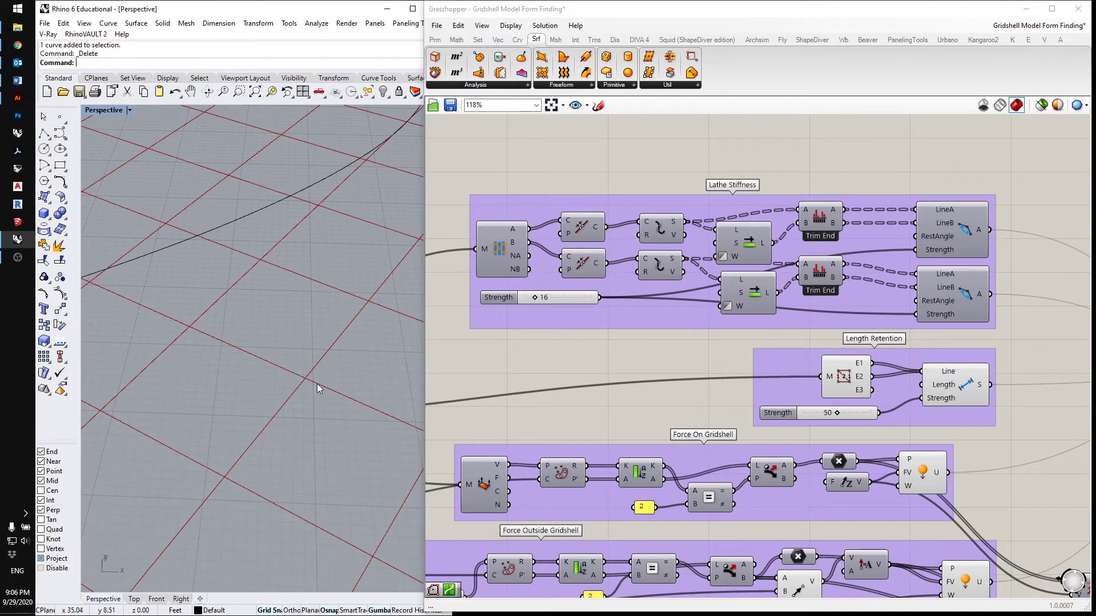
pyautogui.scroll(-5, 342, 370)
pyautogui.scroll(-2, 353, 371)
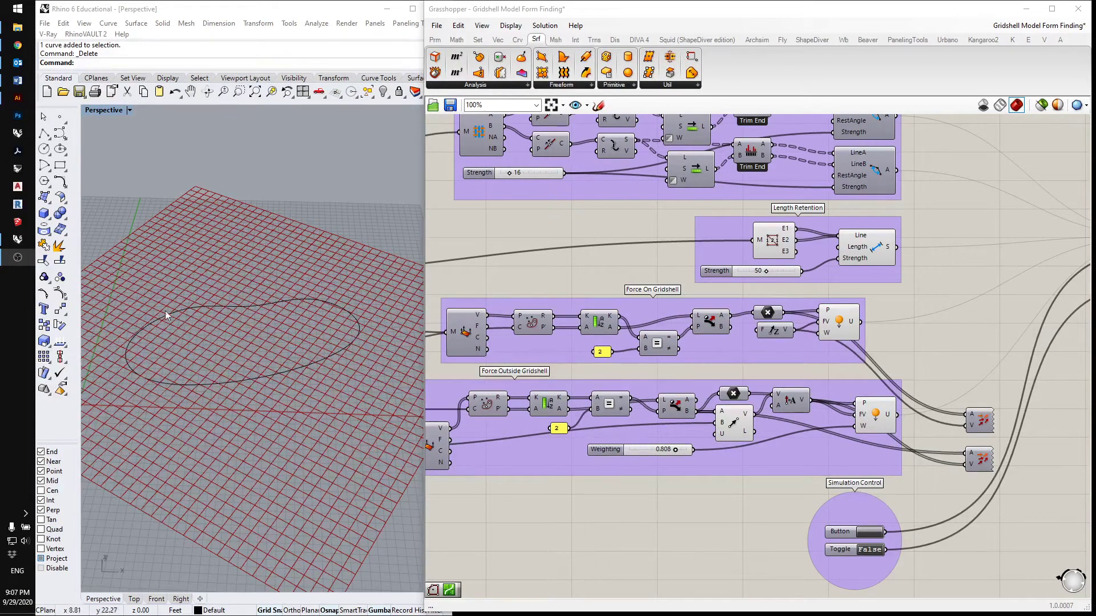
# Step: Preview the inner Load goal and zoom in on its arrows inside the outline
pyautogui.middleClick(983, 419)
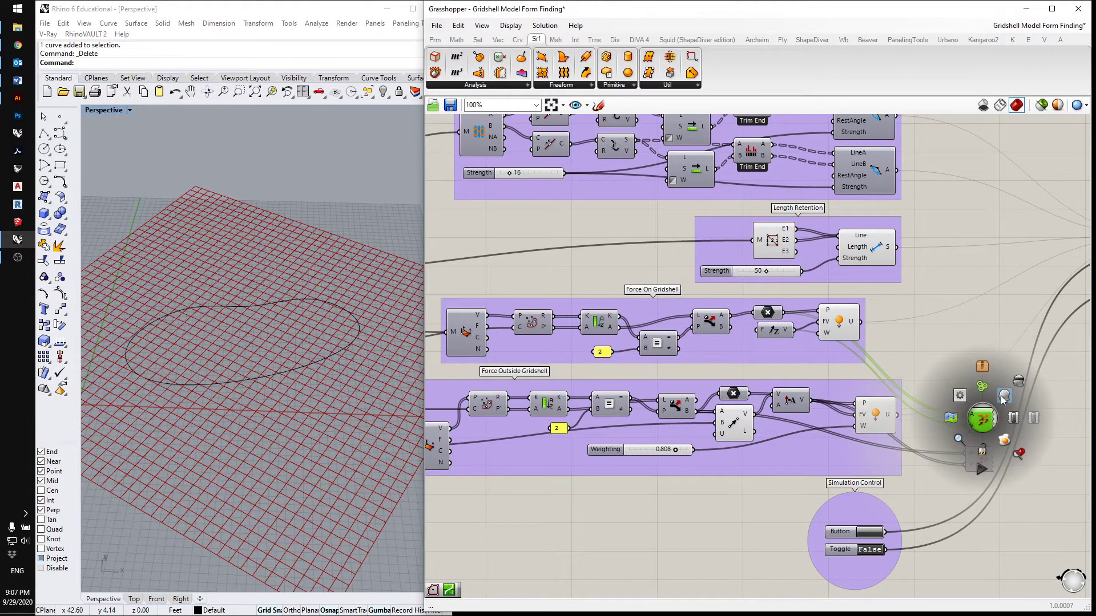
pyautogui.click(1006, 401)
pyautogui.scroll(5, 231, 363)
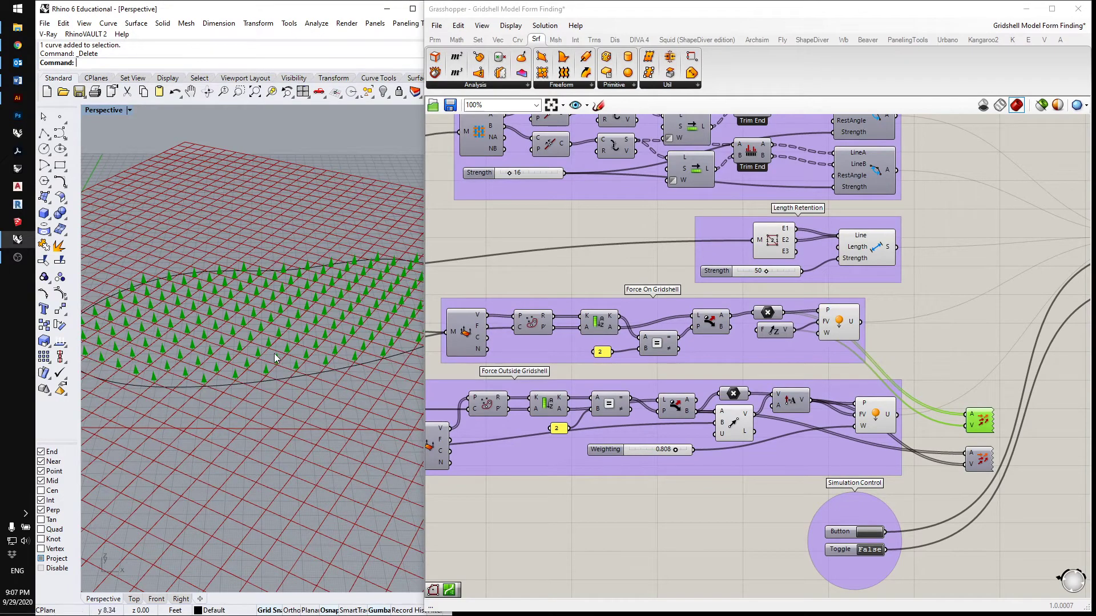
pyautogui.scroll(3, 171, 357)
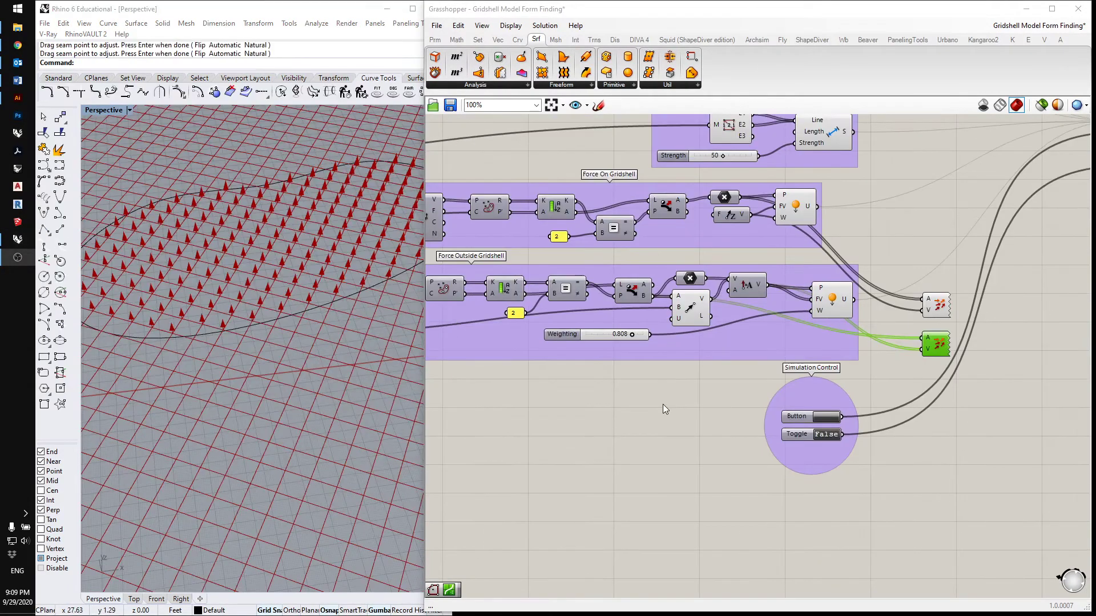
# Step: Preview the outer Load goal, deselect it, and orbit to view arrows across the grid
pyautogui.middleClick(944, 345)
pyautogui.click(970, 320)
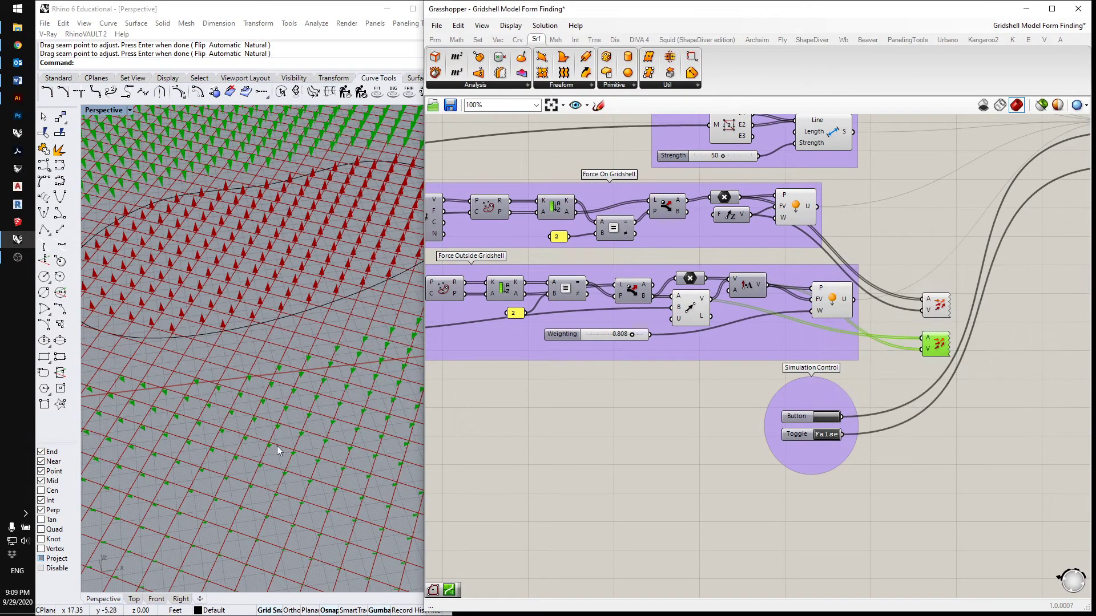
pyautogui.click(747, 518)
pyautogui.moveTo(199, 473); pyautogui.dragTo(280, 413, button='right')
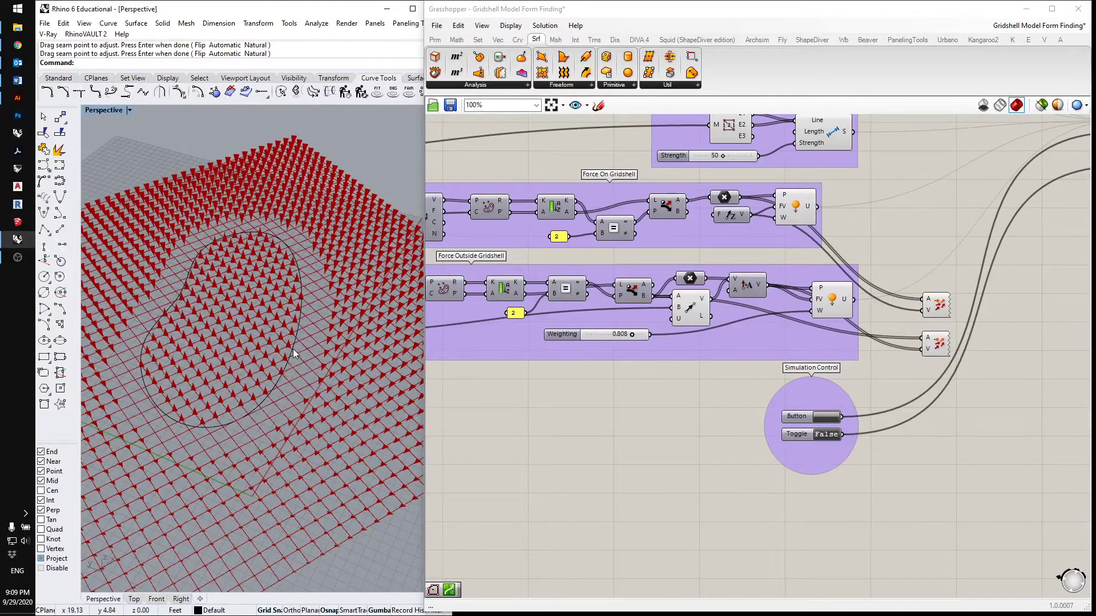
pyautogui.scroll(3, 293, 348)
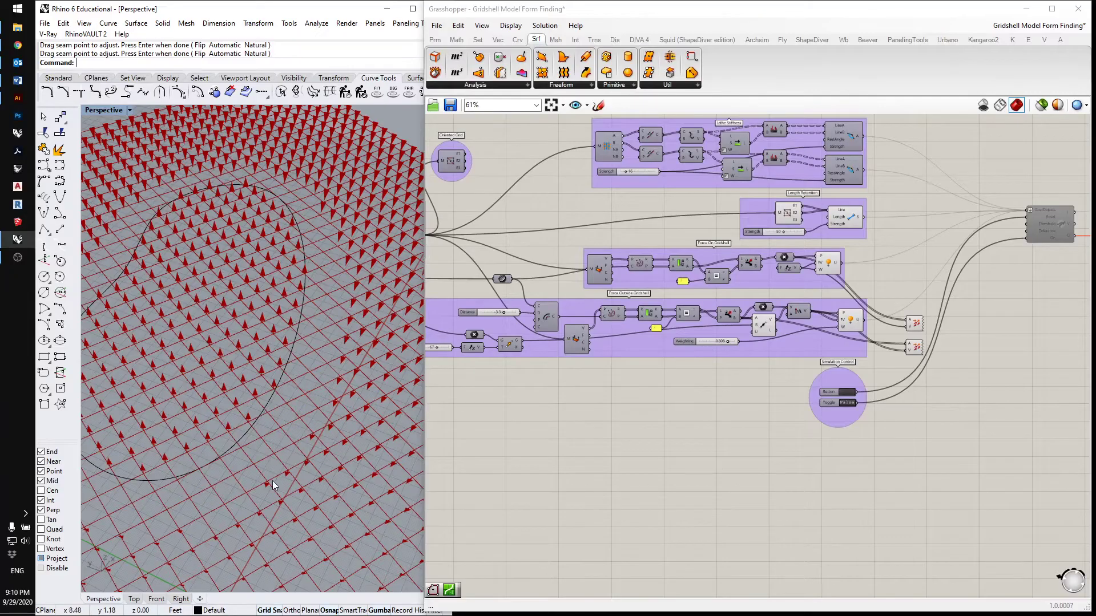
pyautogui.moveTo(272, 480); pyautogui.dragTo(293, 501, button='right')
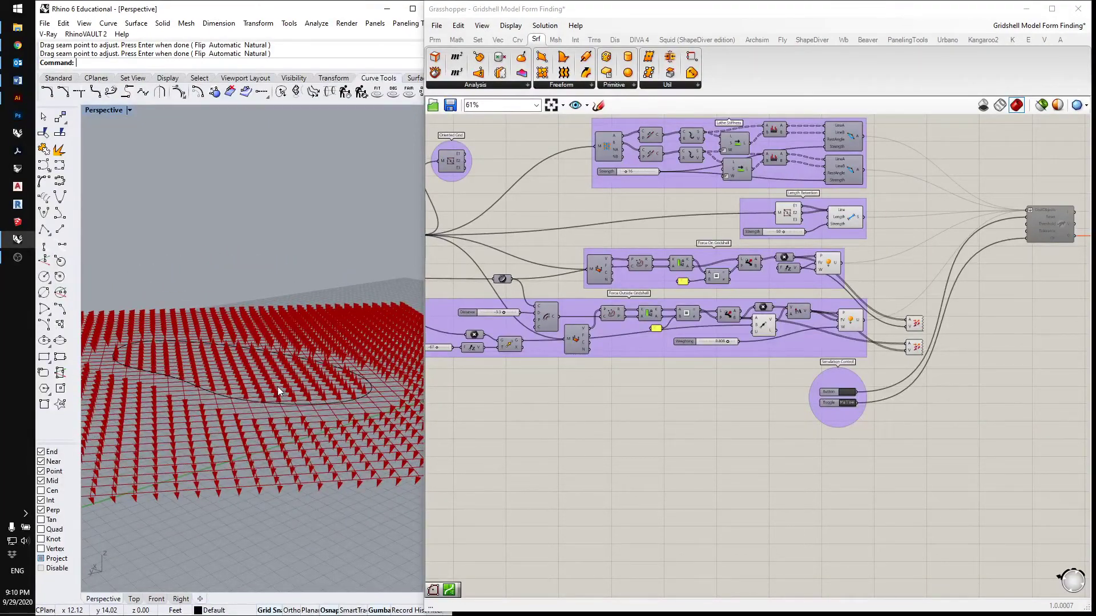
pyautogui.moveTo(278, 386); pyautogui.dragTo(324, 465, button='right')
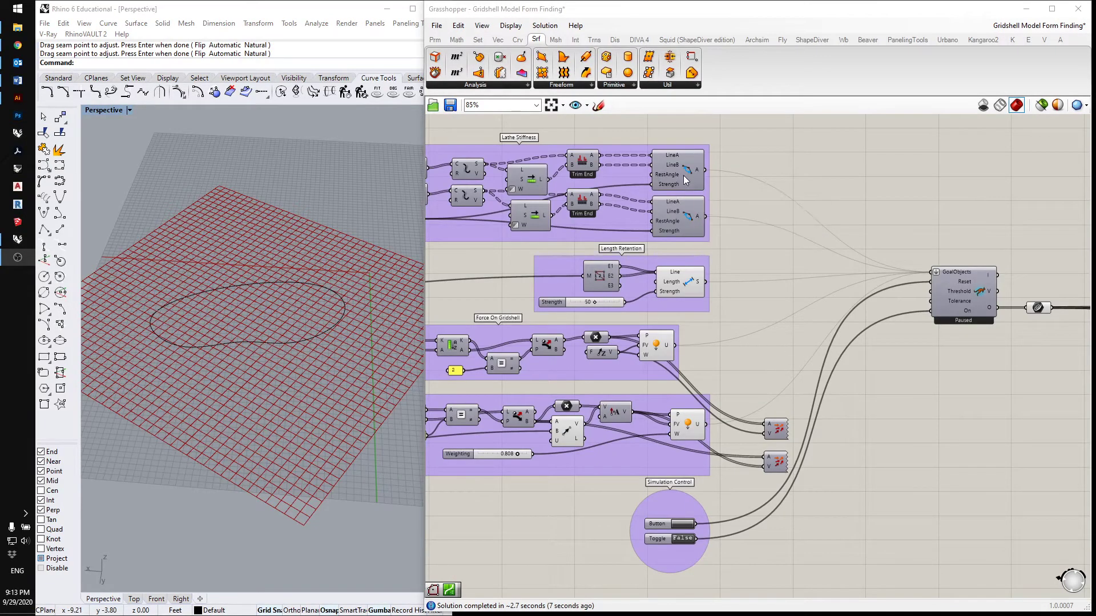
# Step: Read the description of the Kangaroo solver's RestAngle input
pyautogui.moveTo(679, 173)
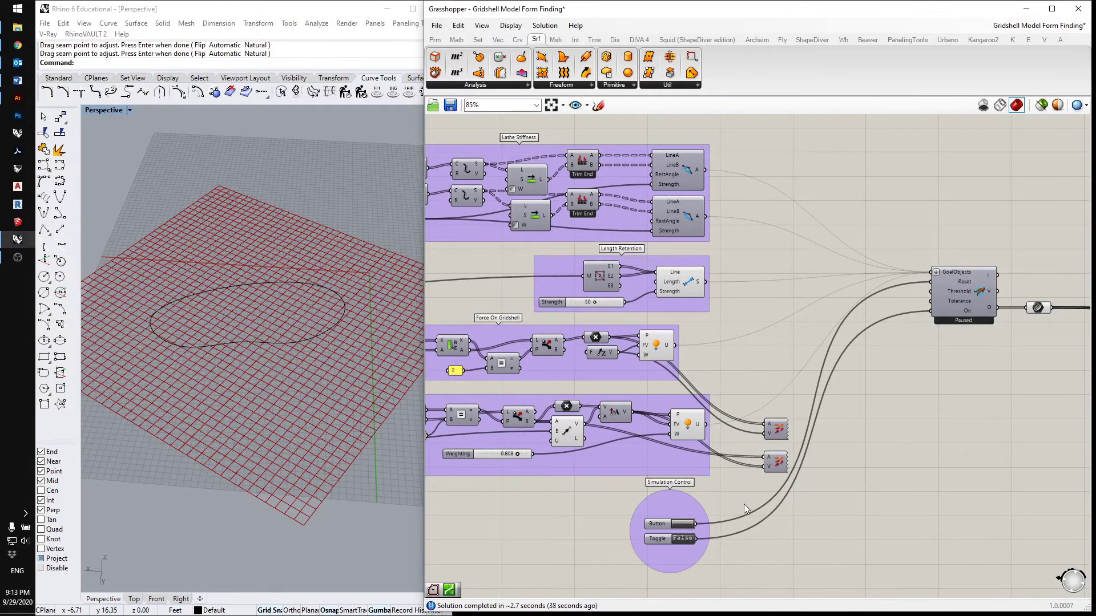
# Step: Set the Simulation Control Toggle to True so Kangaroo deforms the mesh grid
pyautogui.doubleClick(683, 538)
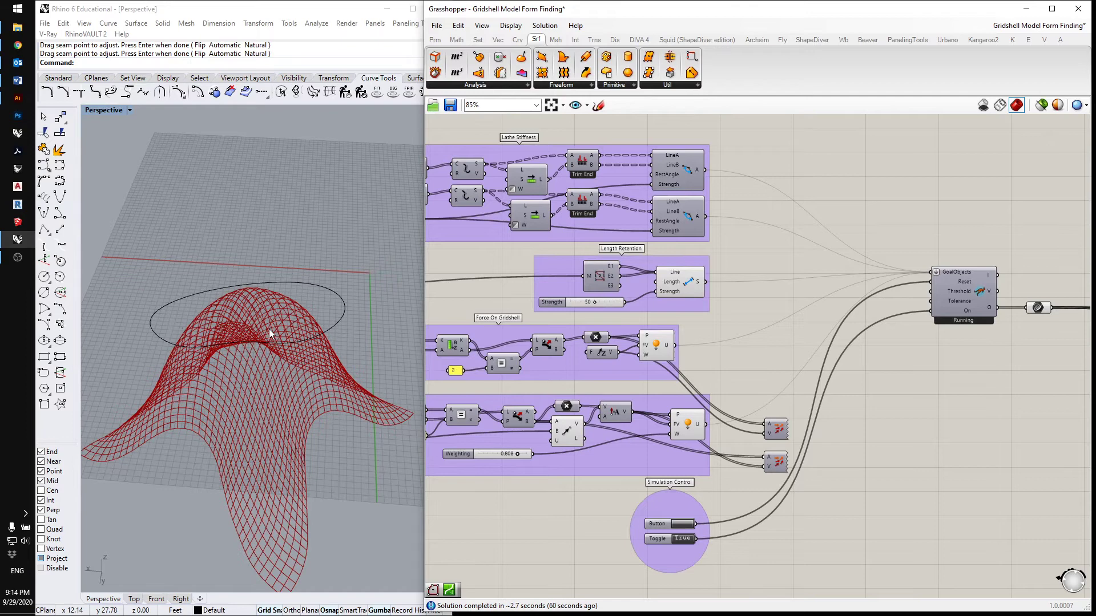
pyautogui.moveTo(243, 419); pyautogui.dragTo(270, 419)
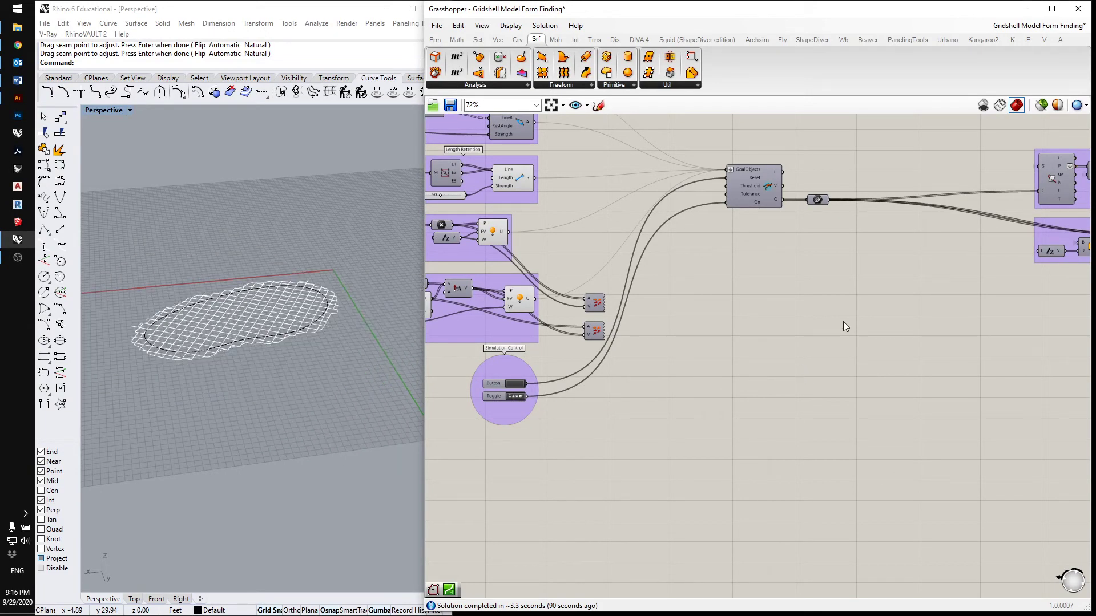
# Step: Pan the canvas to the solver and simulation controls while the mesh relaxes into a dome
pyautogui.moveTo(638, 374); pyautogui.dragTo(624, 375, button='right')
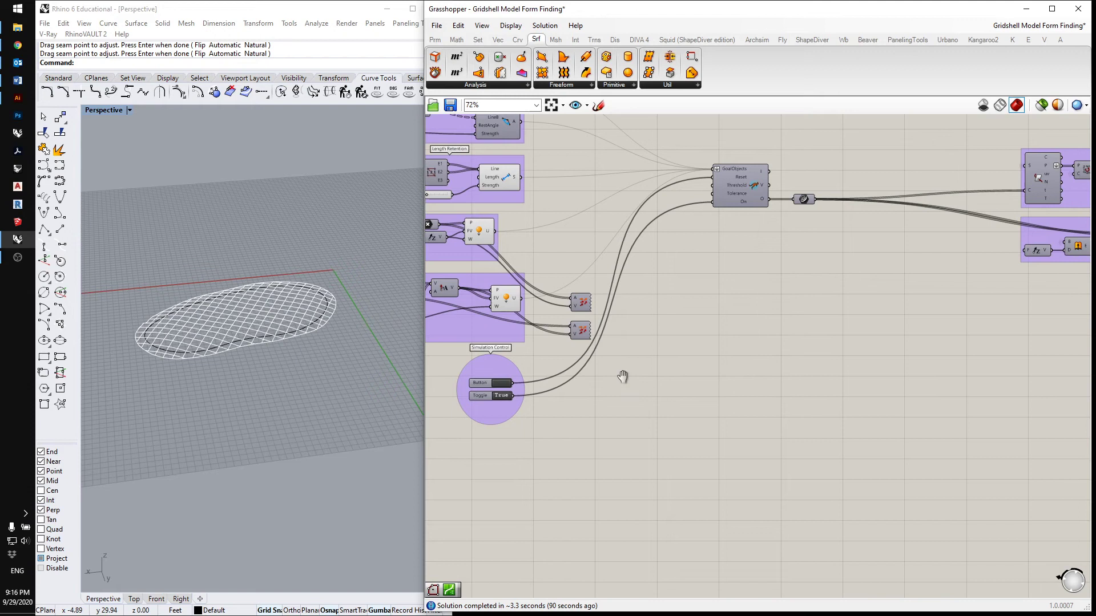